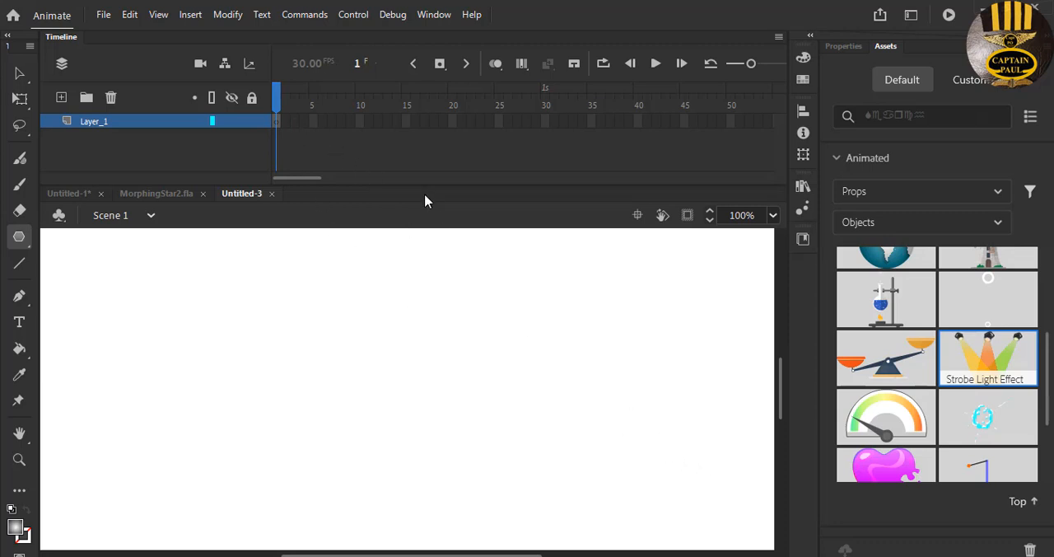
# - Place the animated Strobe Light Effect asset from the Objects props on the stage
pyautogui.click(866, 46)
pyautogui.click(886, 48)
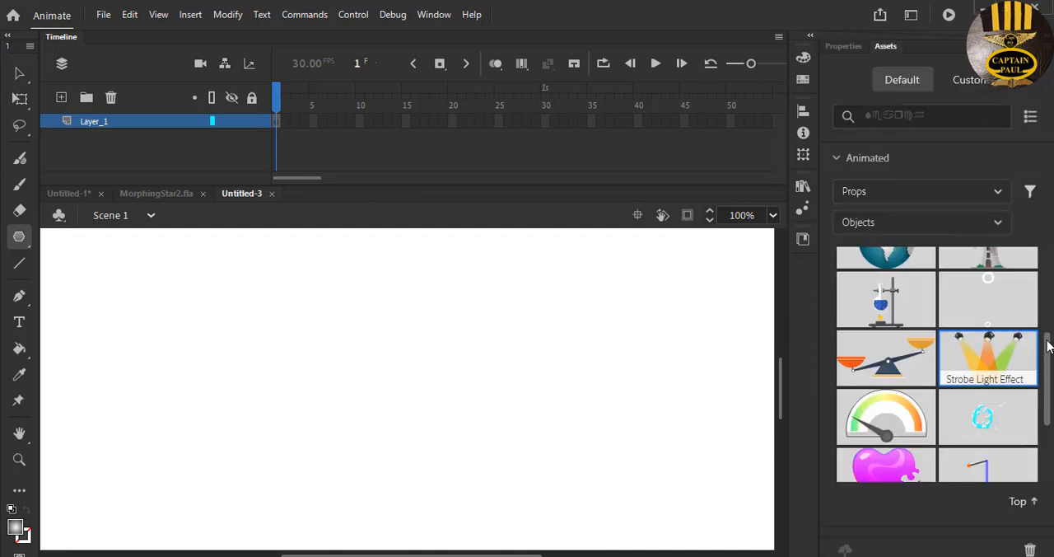
pyautogui.moveTo(994, 356); pyautogui.dragTo(366, 294)
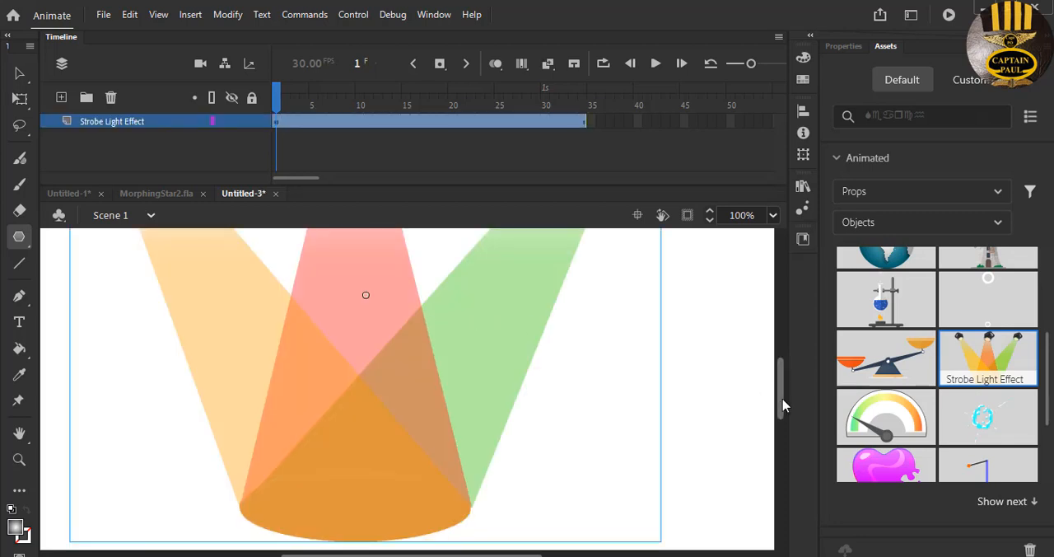
# - Flip the strobe lights upside down with Free Transform so the lamps sit below and the beams point upward
pyautogui.moveTo(780, 400); pyautogui.dragTo(806, 360)
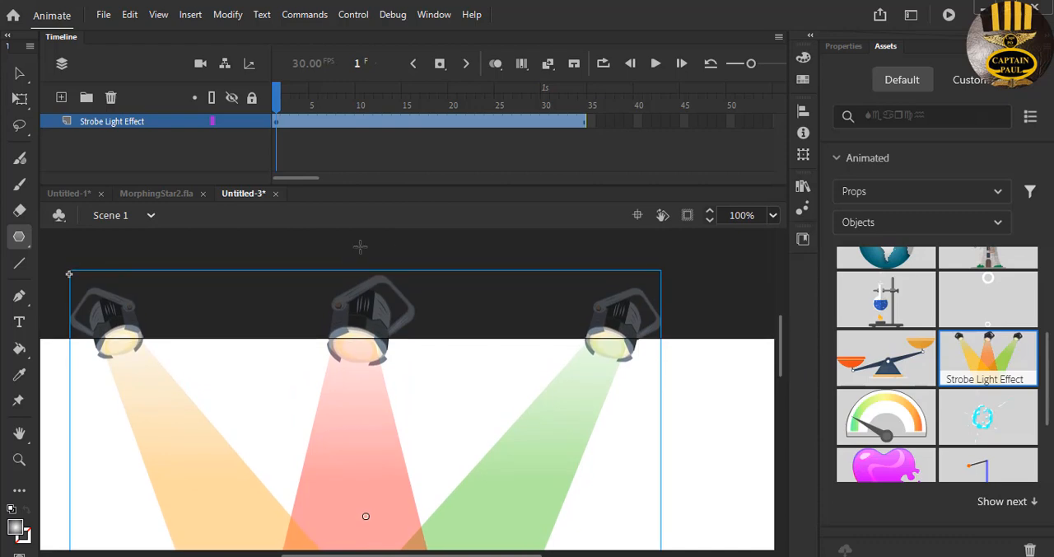
pyautogui.click(20, 98)
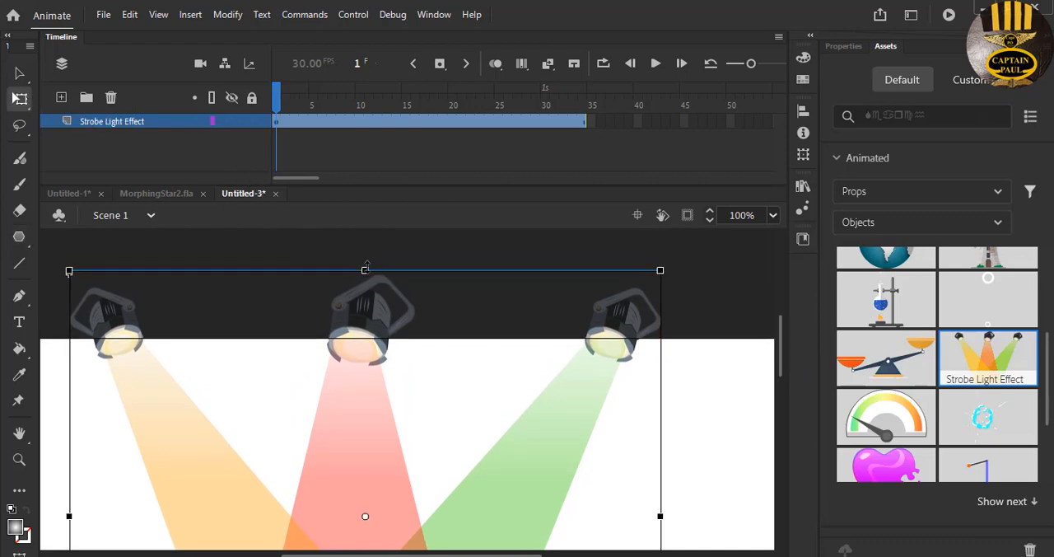
pyautogui.scroll(-3, 528, 308)
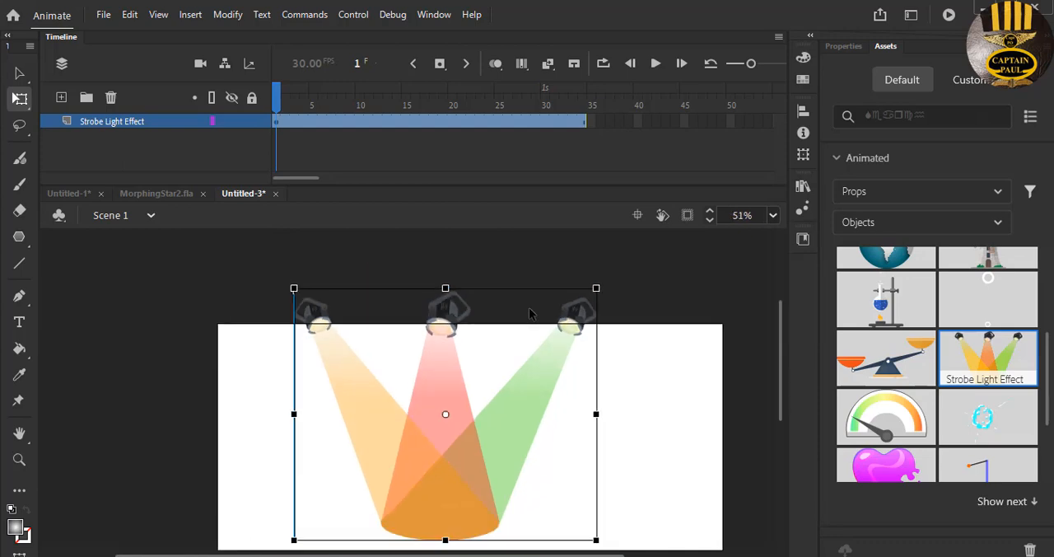
pyautogui.scroll(-2, 783, 333)
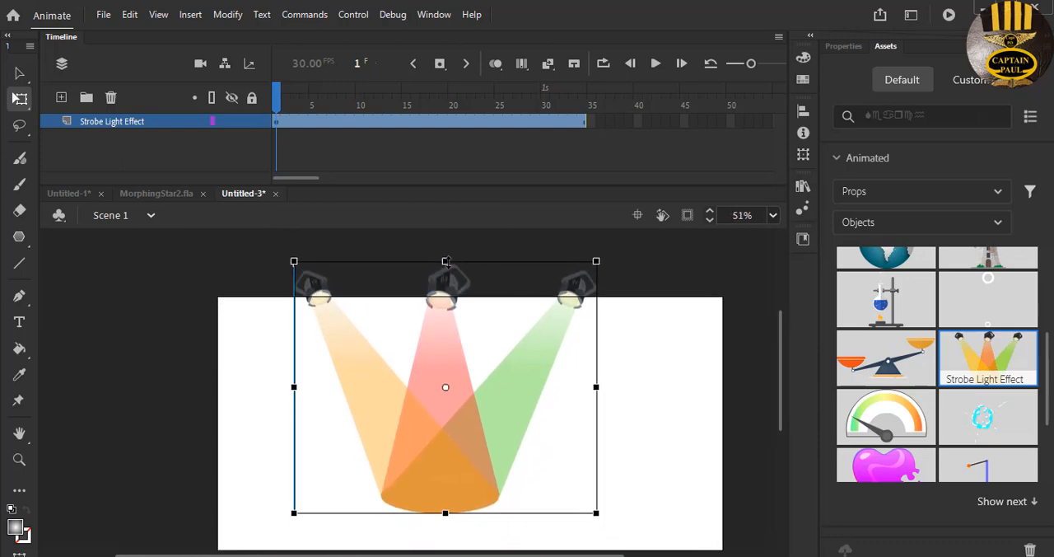
pyautogui.click(843, 46)
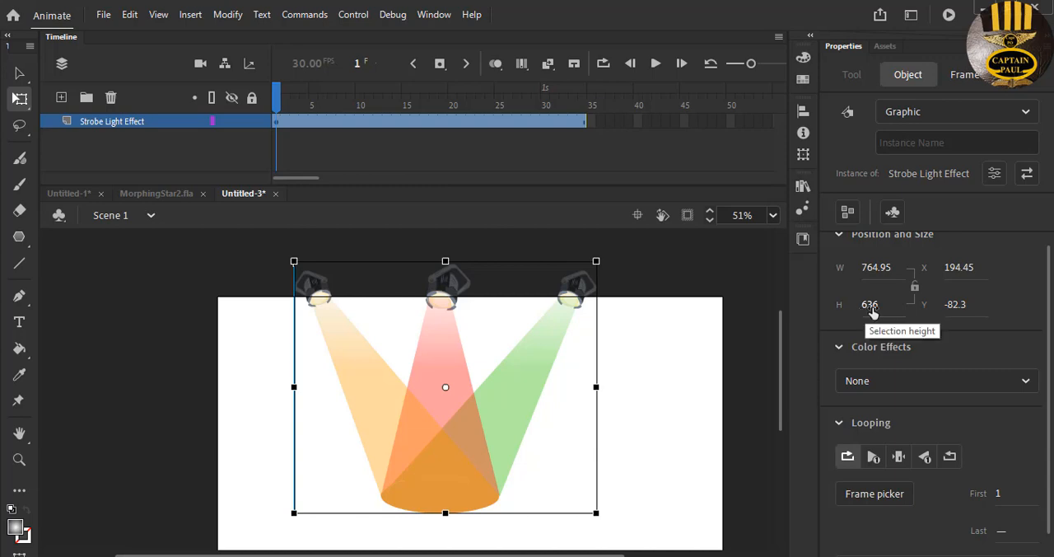
pyautogui.click(878, 269)
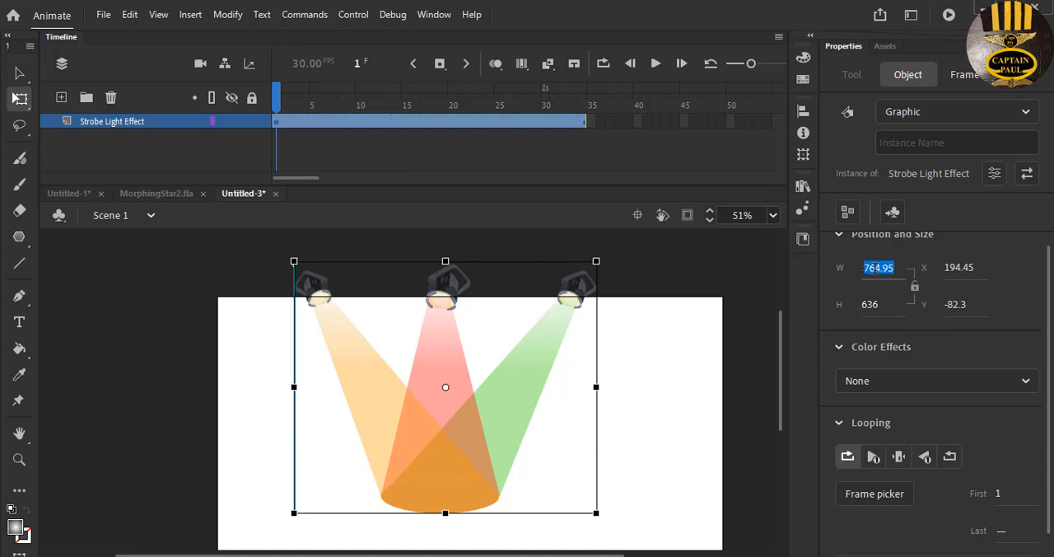
pyautogui.moveTo(446, 259); pyautogui.dragTo(445, 480)
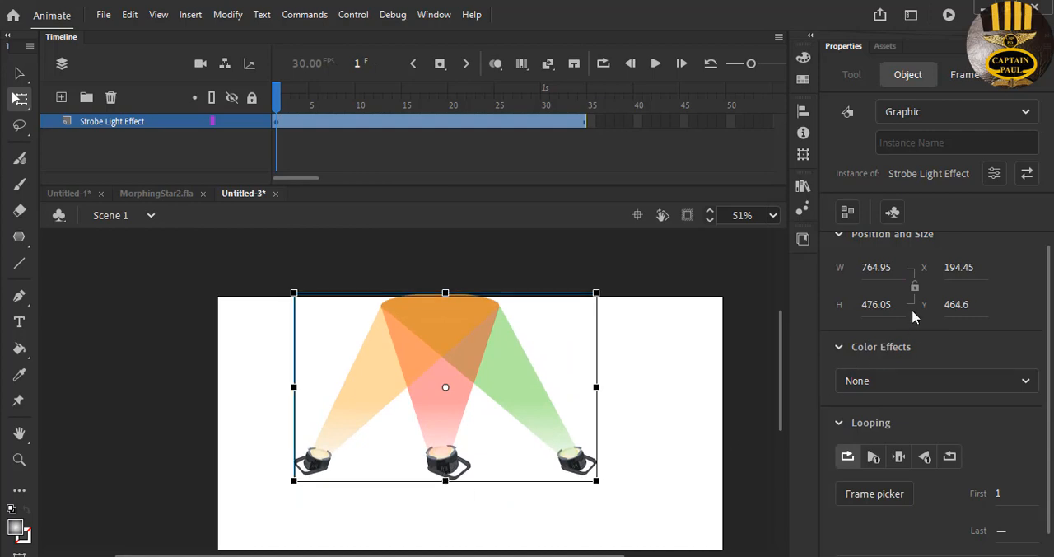
# - Set the height of the flipped strobe lights to 636
pyautogui.click(885, 304)
pyautogui.write('636')
pyautogui.click(879, 268)
pyautogui.click(880, 268)
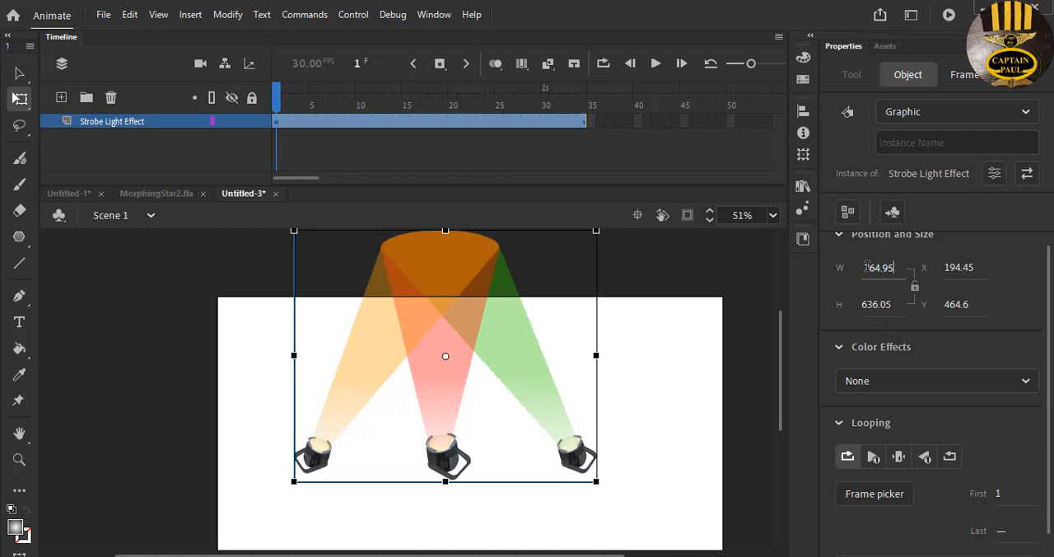
# - Centre the strobe lights horizontally and vertically on the stage and test the movie to preview the effect
pyautogui.click(805, 114)
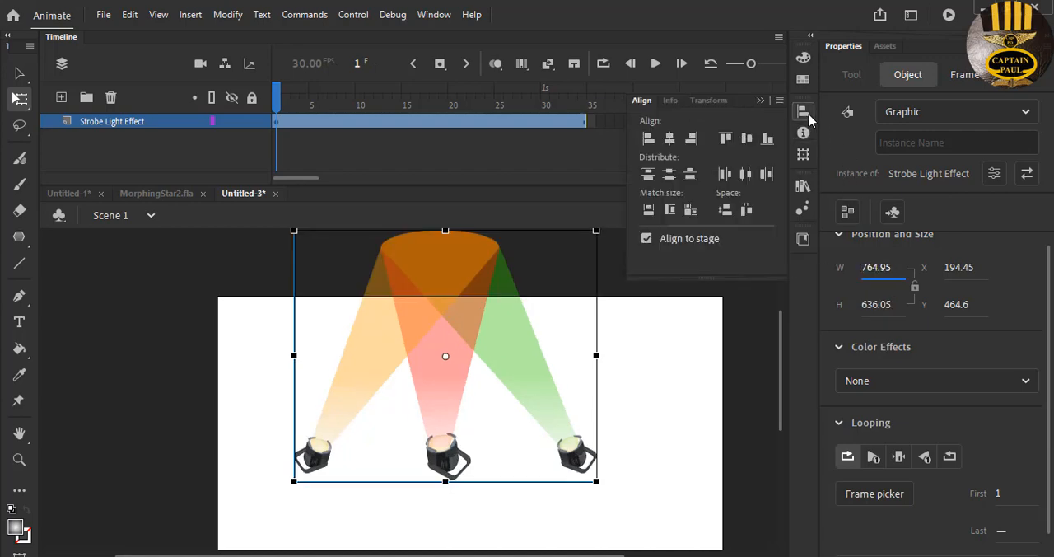
pyautogui.click(670, 138)
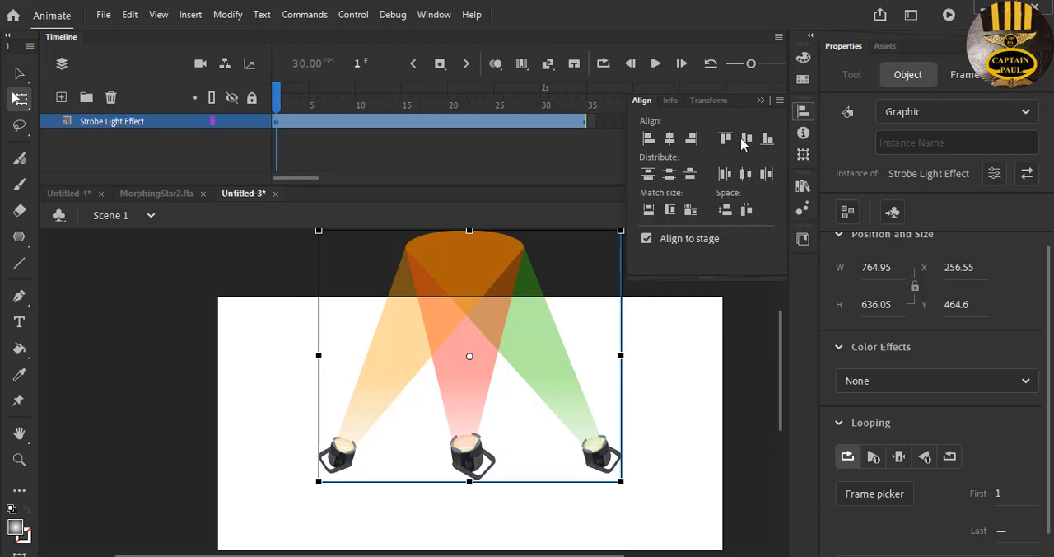
pyautogui.click(745, 139)
pyautogui.moveTo(783, 347)
pyautogui.mouseDown()
pyautogui.moveTo(784, 365)
pyautogui.moveTo(785, 356)
pyautogui.mouseUp()
pyautogui.click(709, 359)
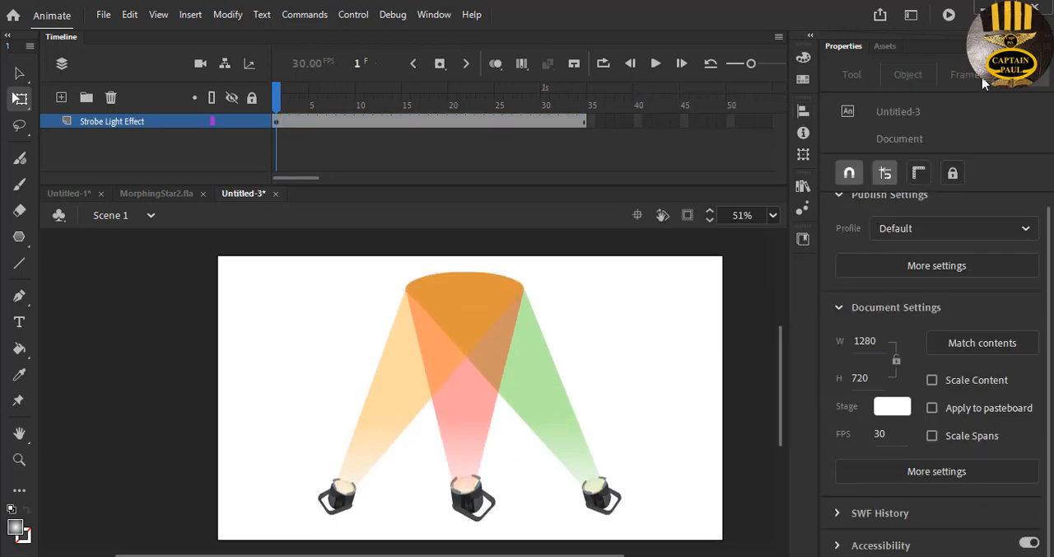
pyautogui.click(951, 18)
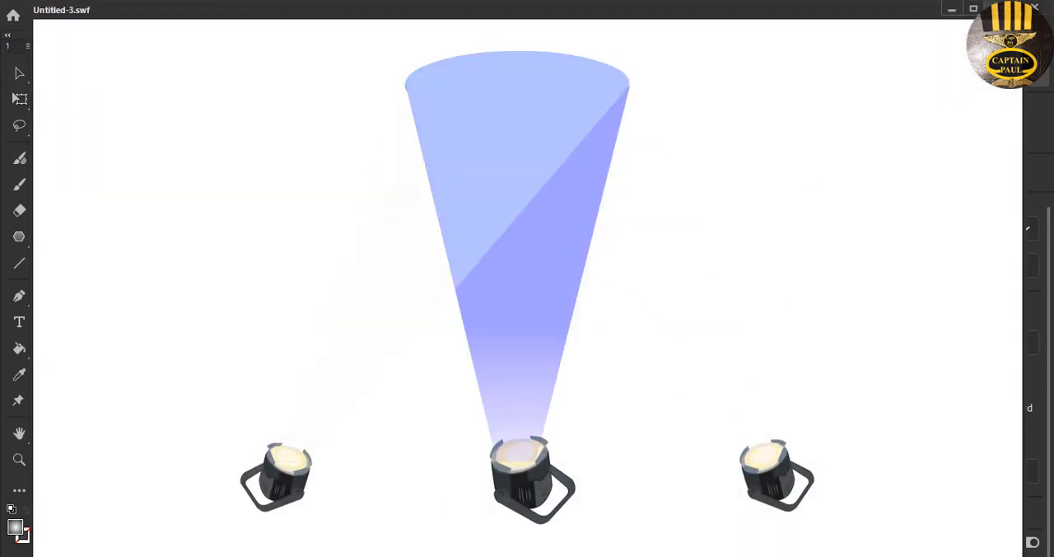
pyautogui.click(1035, 8)
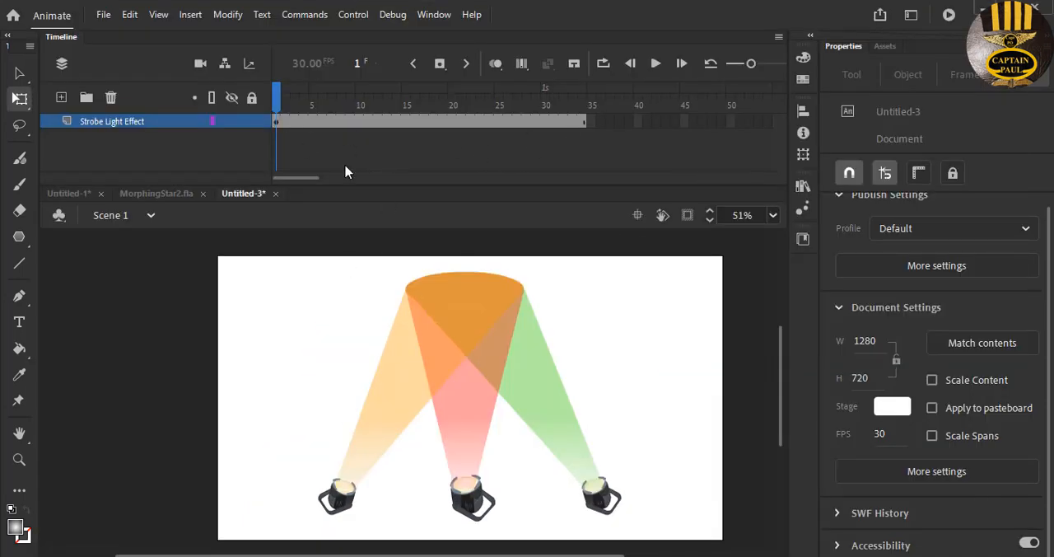
# - Extend the Strobe Light Effect layer to frame 180, the six-second mark
pyautogui.moveTo(315, 177); pyautogui.dragTo(430, 192)
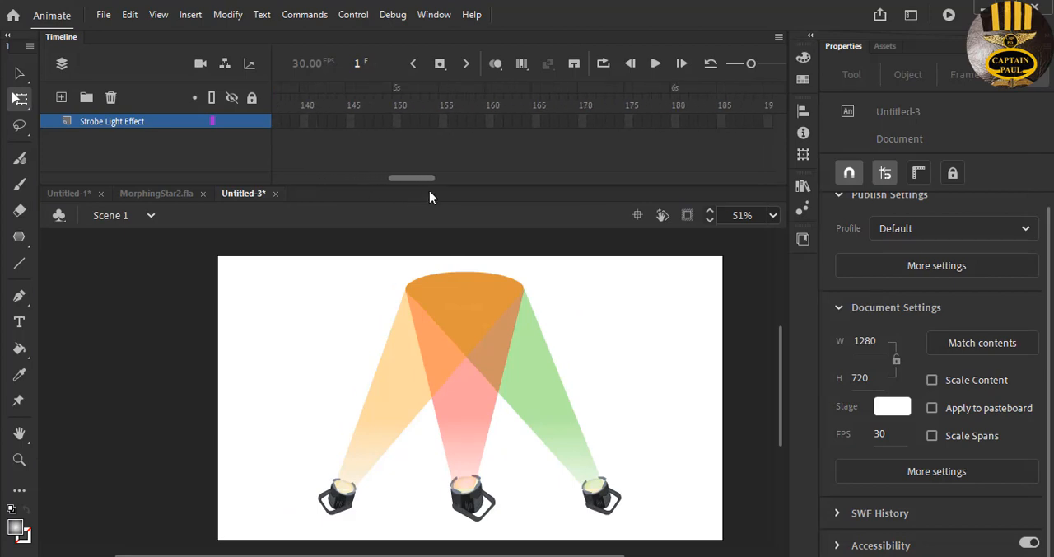
pyautogui.click(676, 120)
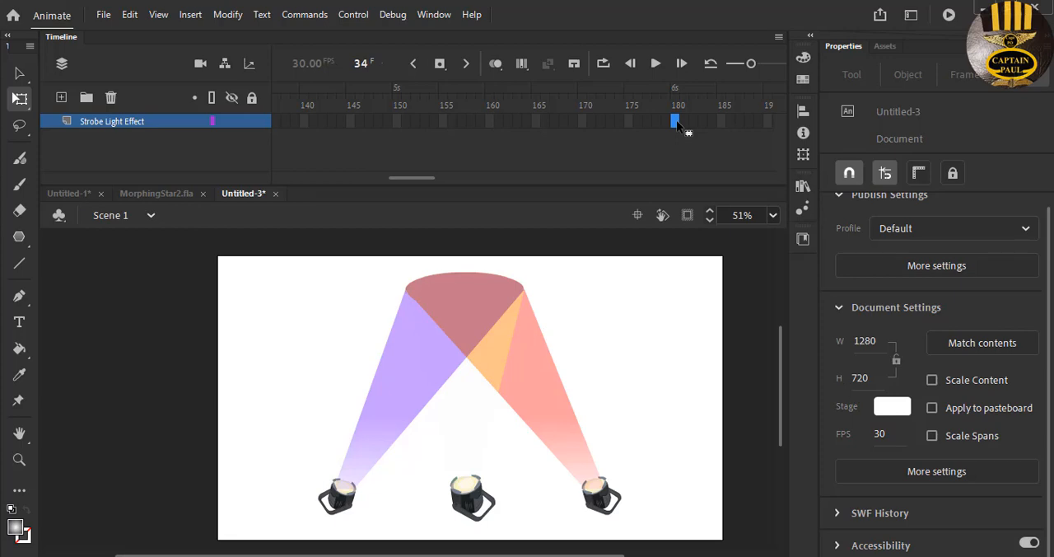
pyautogui.rightClick(677, 121)
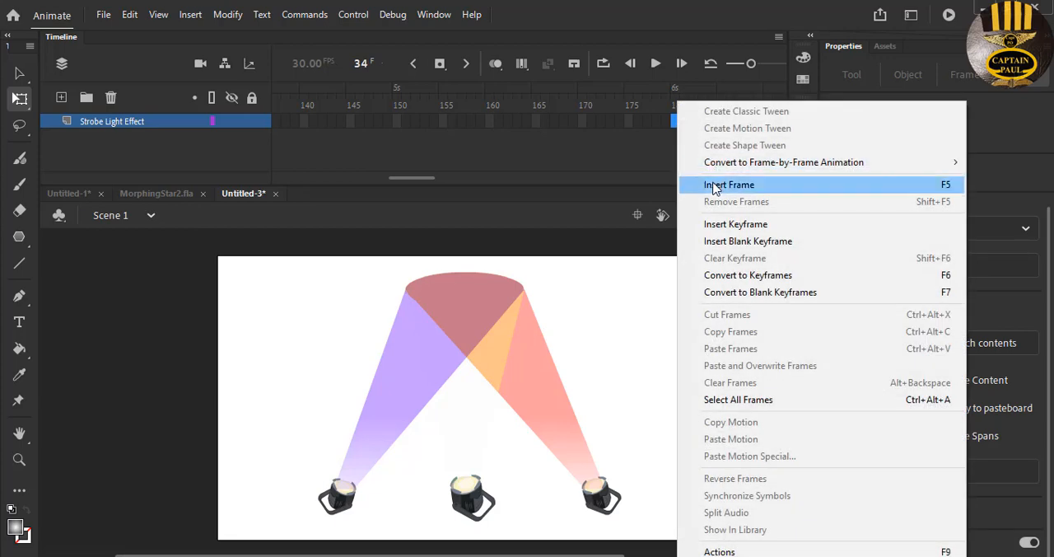
pyautogui.click(669, 135)
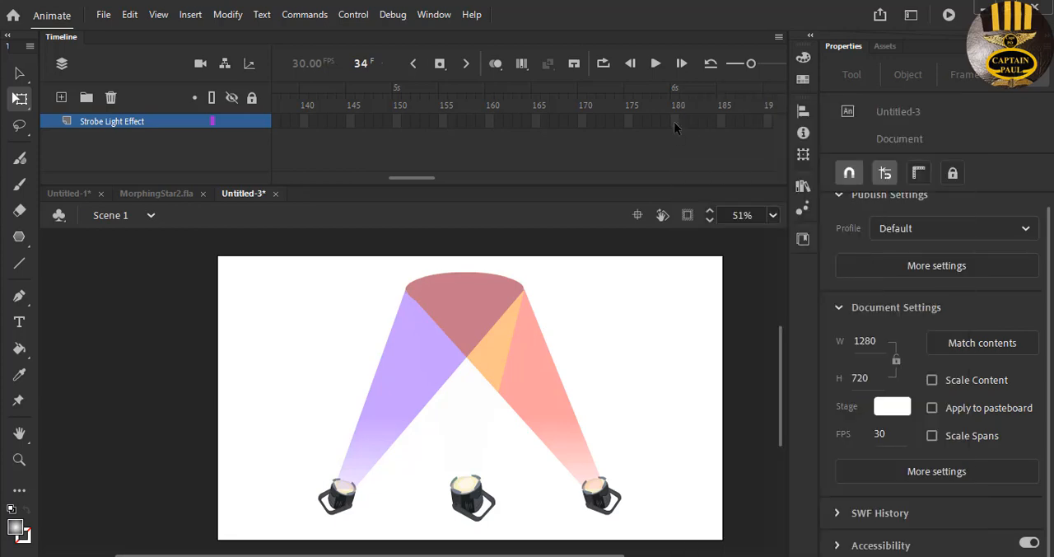
pyautogui.click(675, 122)
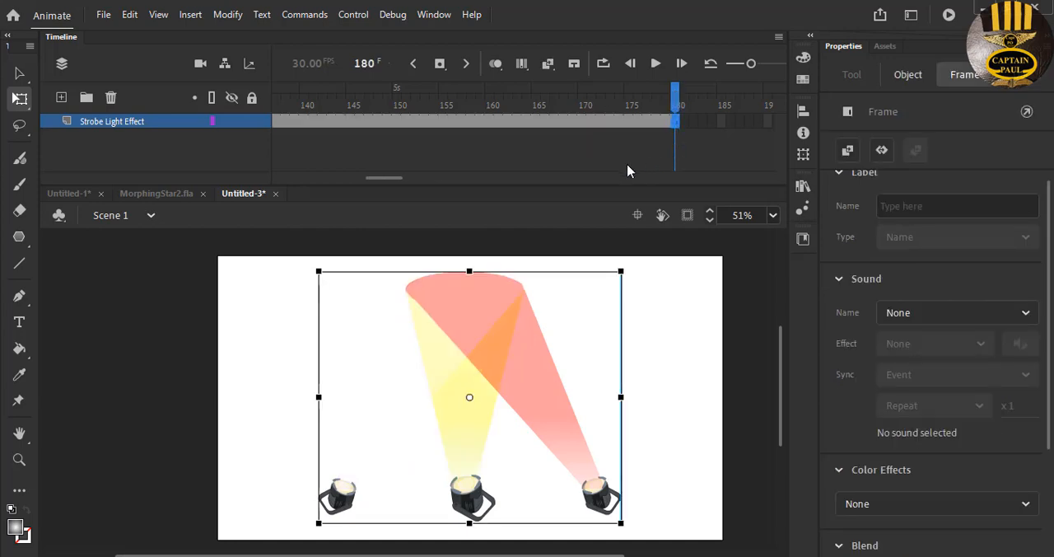
# - Lock the Strobe Light Effect layer and add a new layer above it, with its first frame selected
pyautogui.click(252, 121)
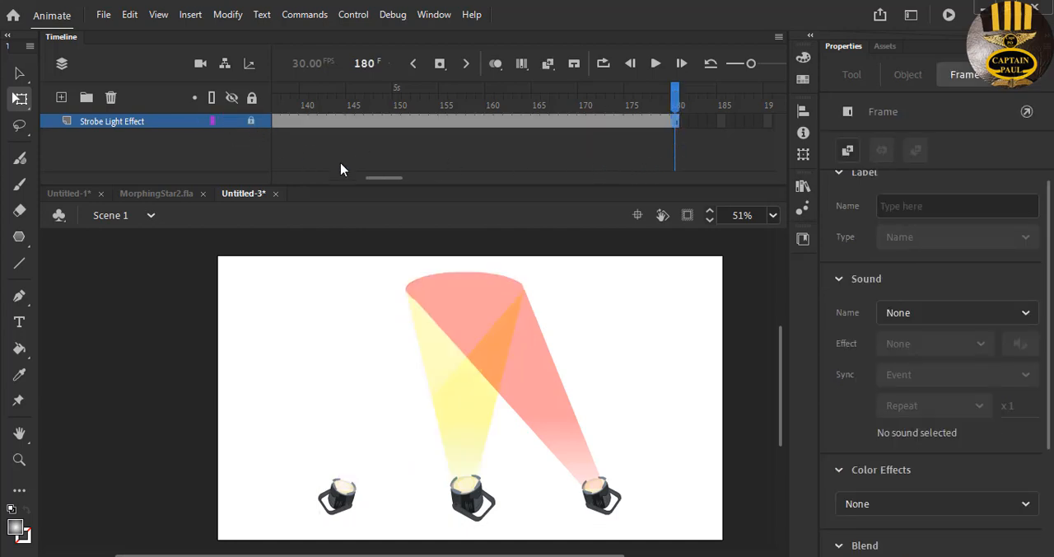
pyautogui.click(61, 98)
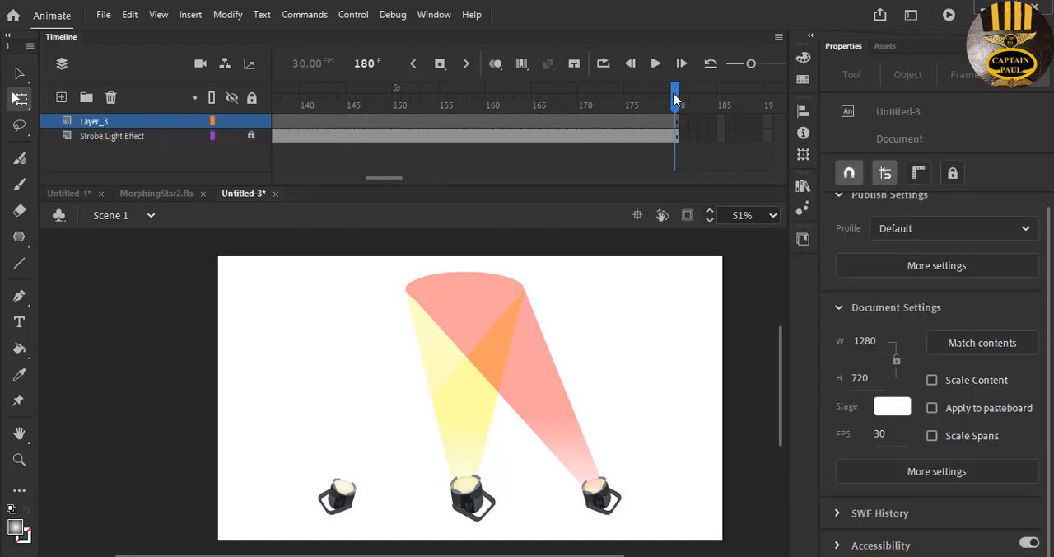
pyautogui.moveTo(400, 178); pyautogui.dragTo(276, 178)
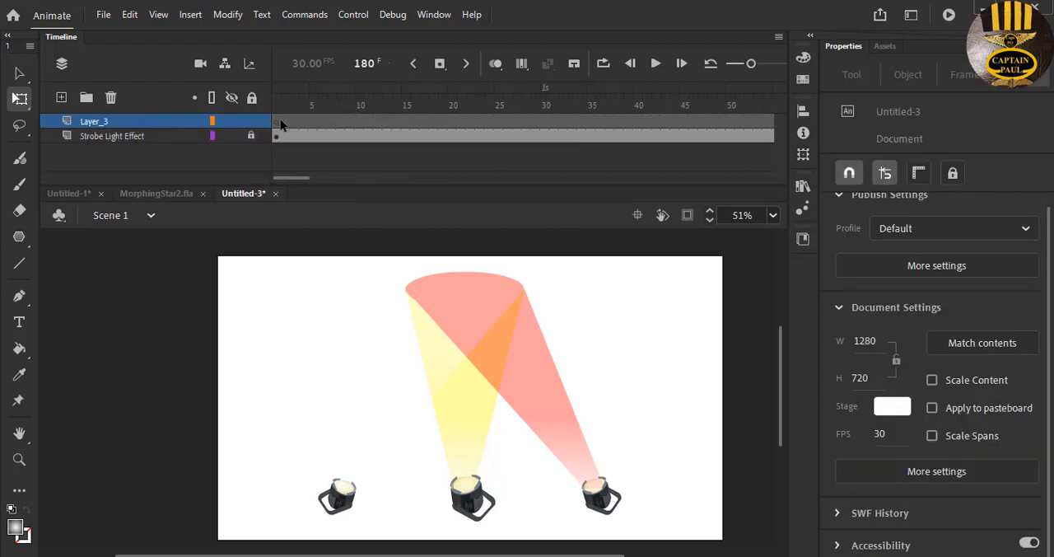
pyautogui.click(277, 123)
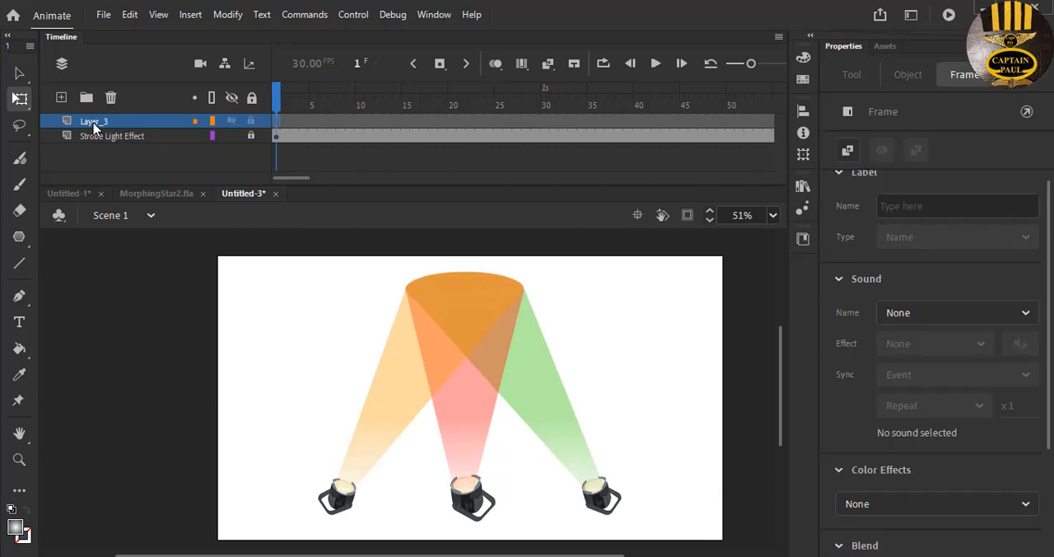
# - Rename the new layer as morphing
pyautogui.click(95, 124)
pyautogui.doubleClick(103, 121)
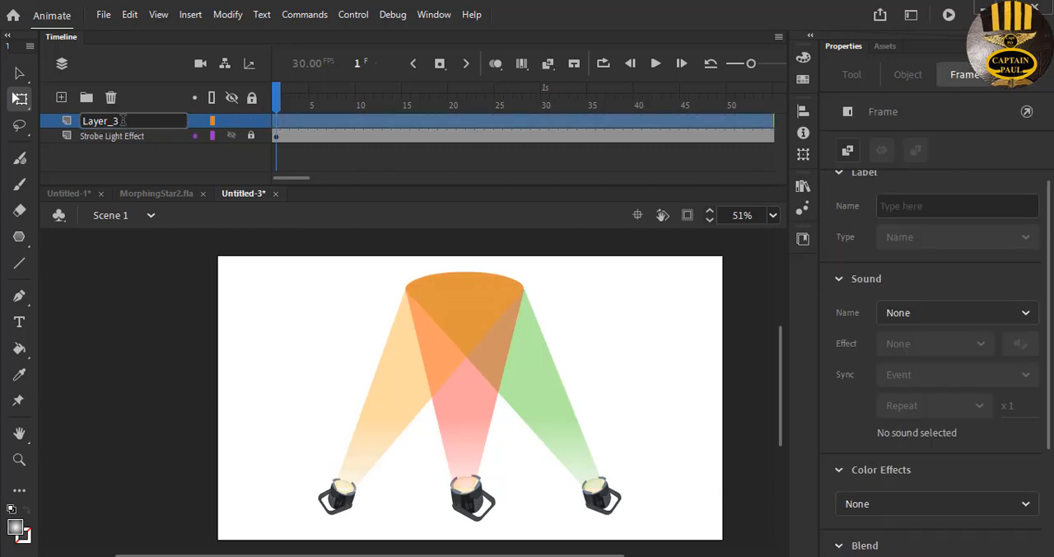
pyautogui.moveTo(123, 120); pyautogui.dragTo(71, 122)
pyautogui.write('morphing')
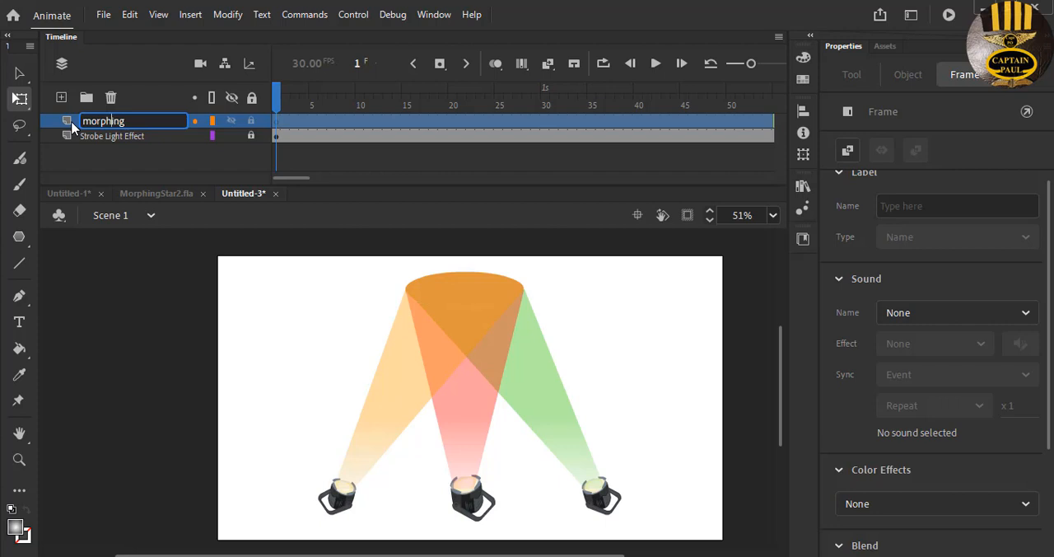
pyautogui.press('Return')
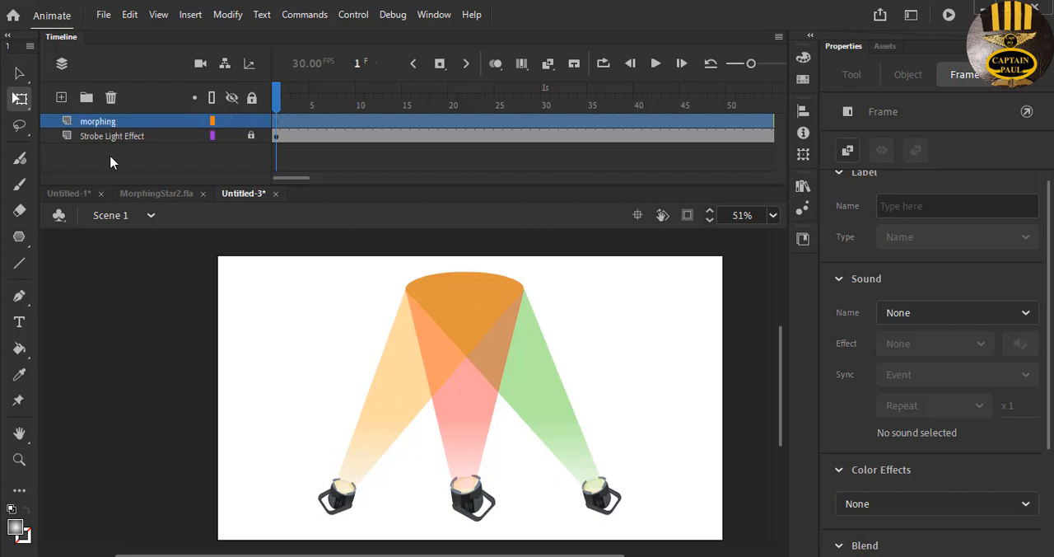
# - Select frame 1 of the morphing layer and activate the PolyStar tool among the shape tools
pyautogui.click(276, 123)
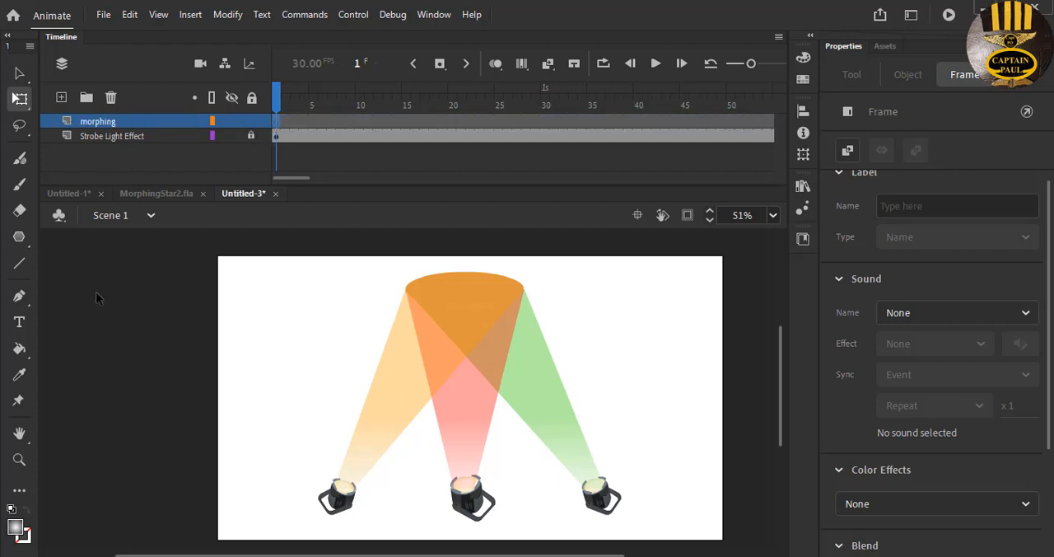
pyautogui.click(22, 239)
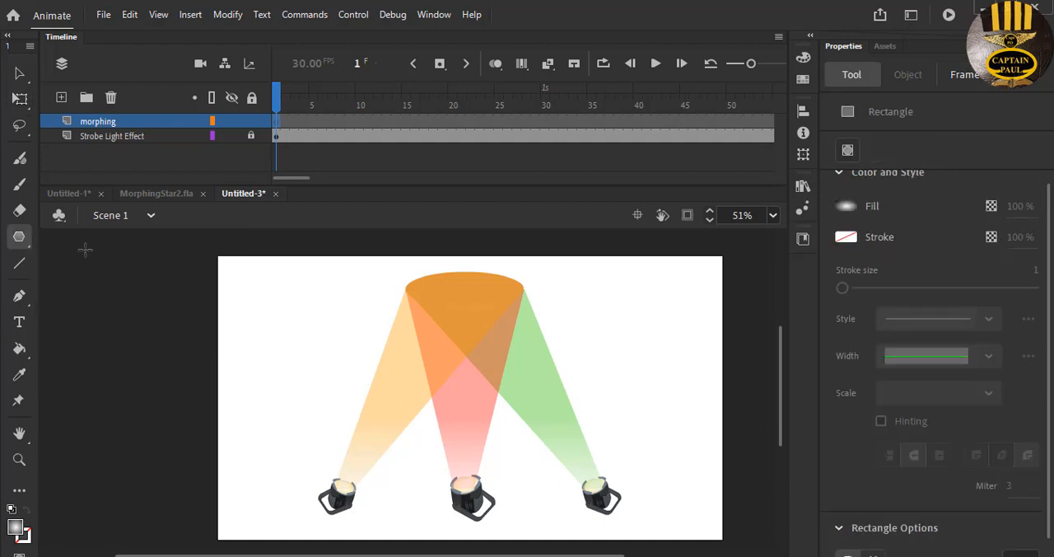
pyautogui.click(84, 239)
pyautogui.click(20, 239)
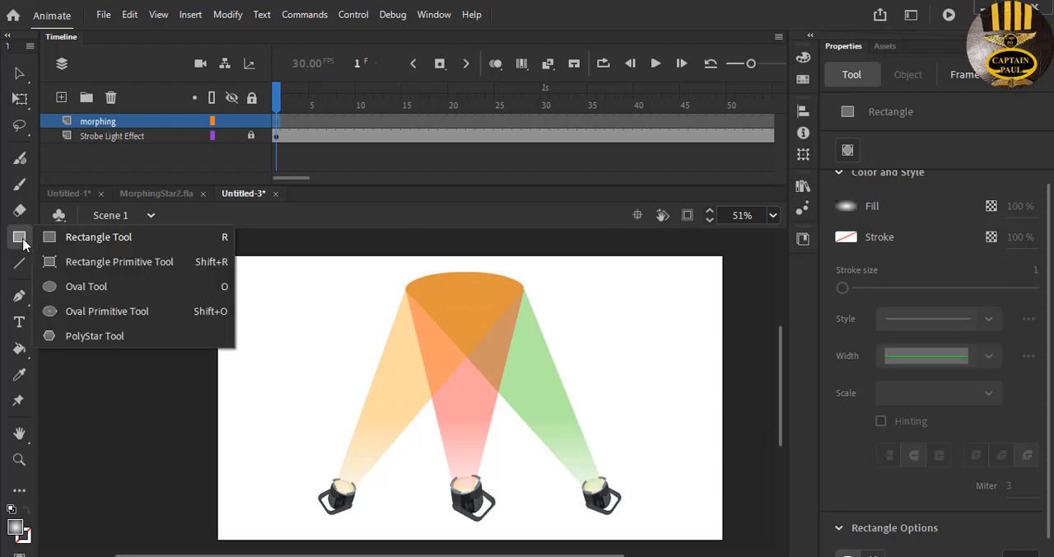
pyautogui.click(107, 335)
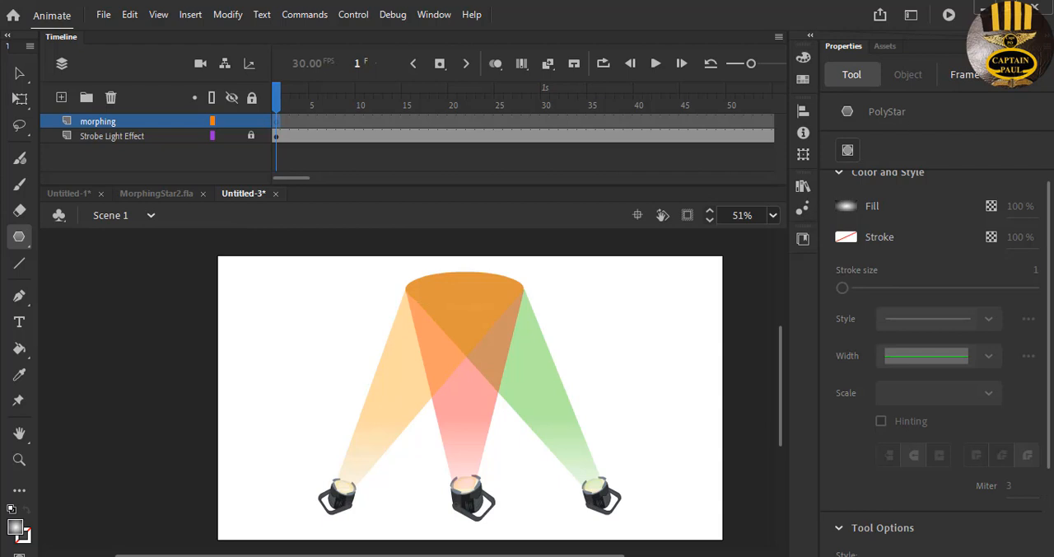
# - Set the PolyStar style to star and choose the rainbow gradient as the fill
pyautogui.scroll(-3, 905, 394)
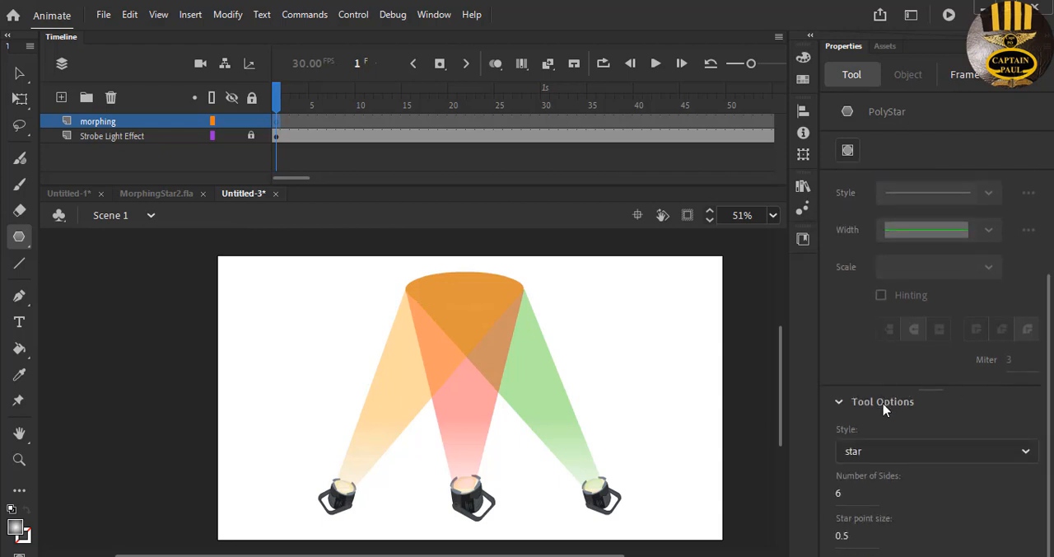
pyautogui.click(1026, 451)
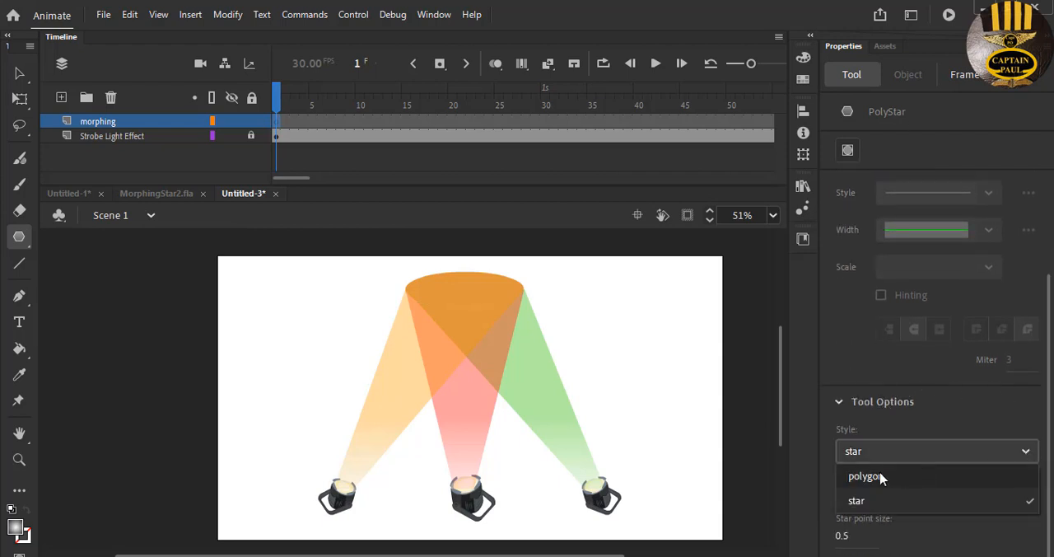
pyautogui.click(880, 477)
pyautogui.click(1026, 451)
pyautogui.click(868, 503)
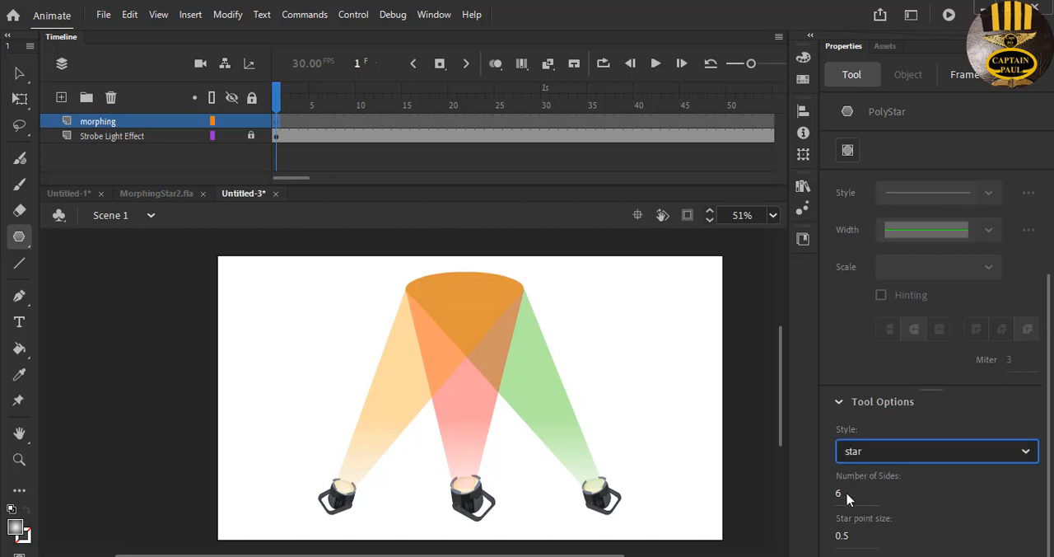
pyautogui.click(17, 529)
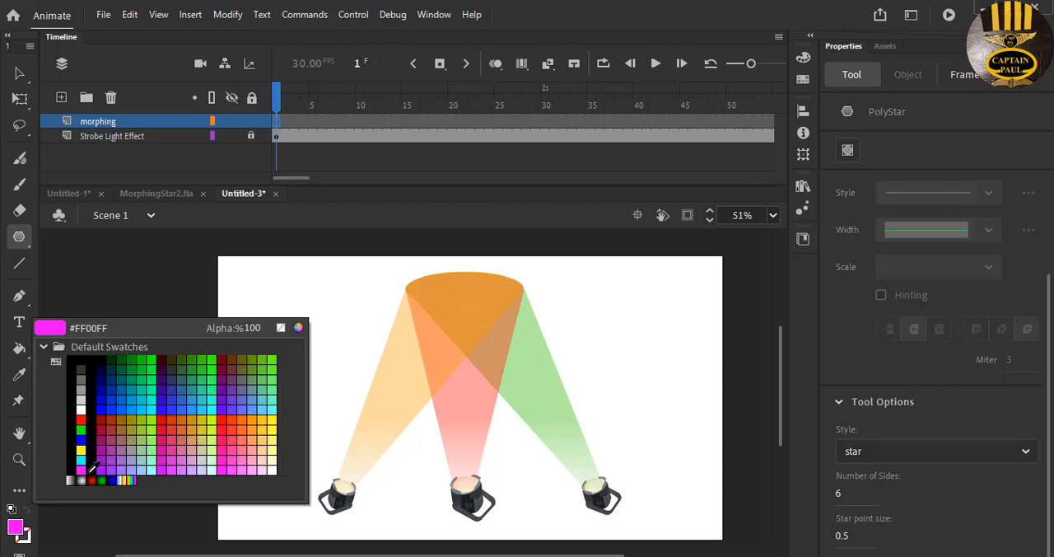
pyautogui.click(131, 480)
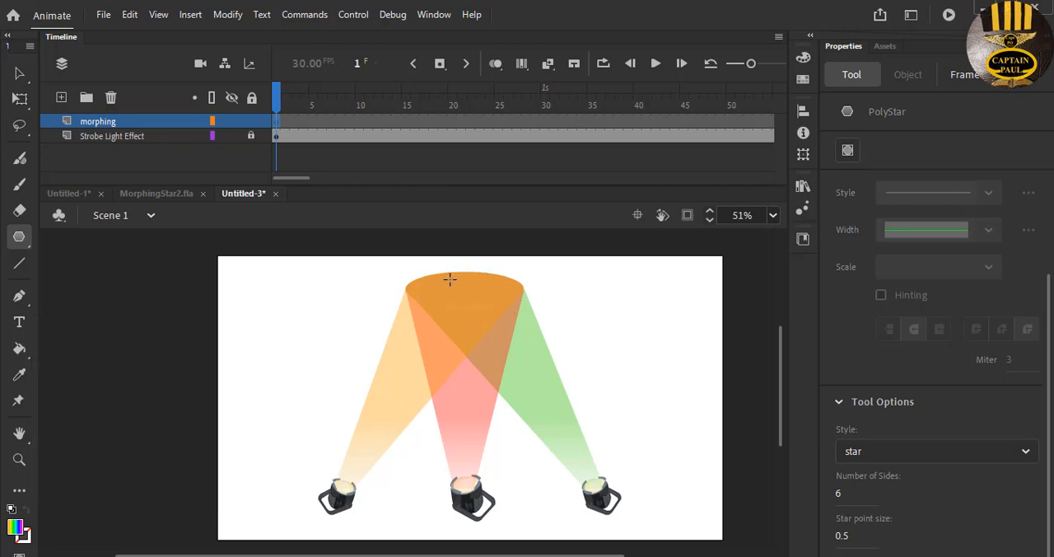
# - Draw a rainbow six-pointed star about 115 by 104 px just above the middle strobe lamp on the morphing layer's first frame
pyautogui.moveTo(450, 279); pyautogui.dragTo(489, 298)
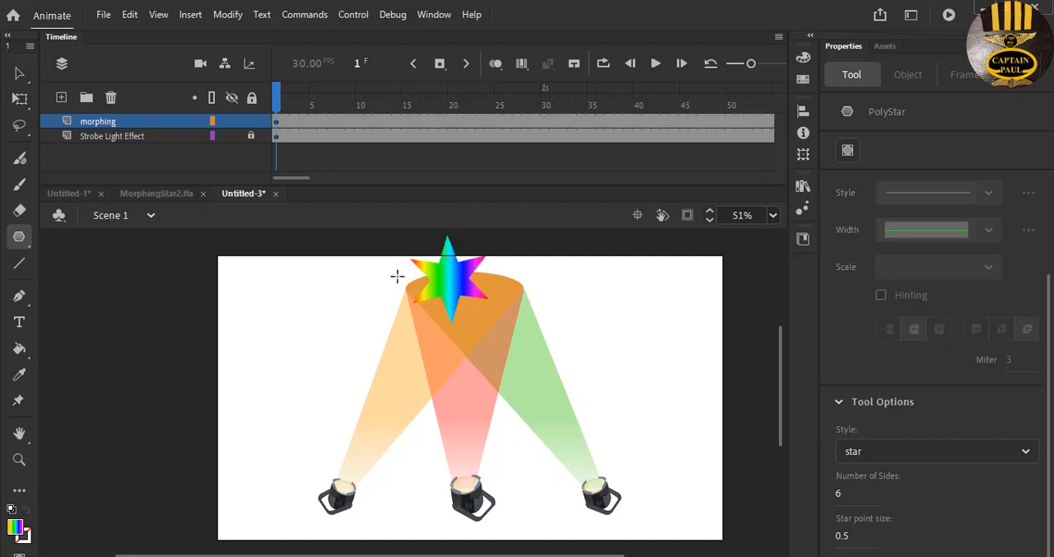
pyautogui.hotkey('ctrl', 'z')
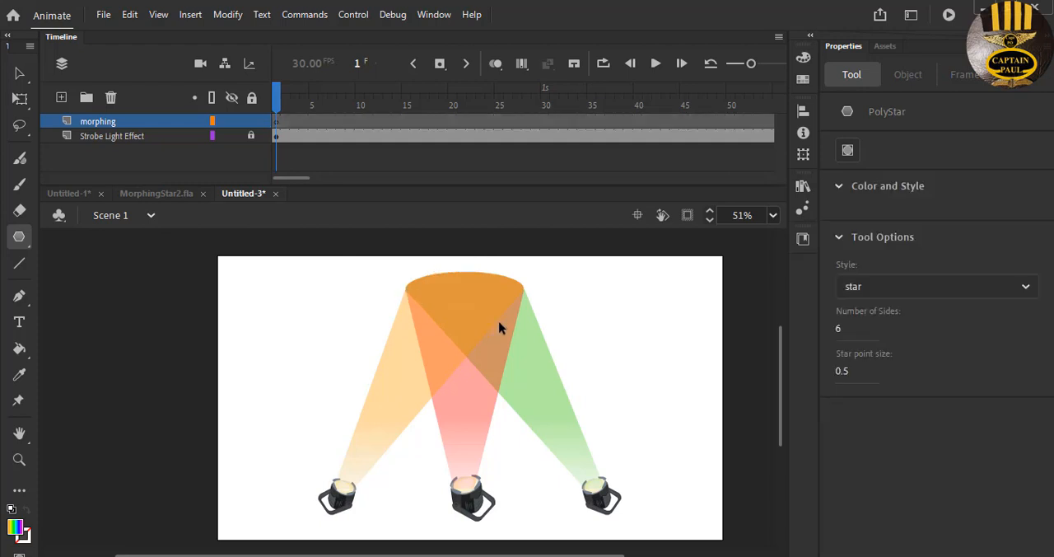
pyautogui.moveTo(460, 455); pyautogui.dragTo(459, 478)
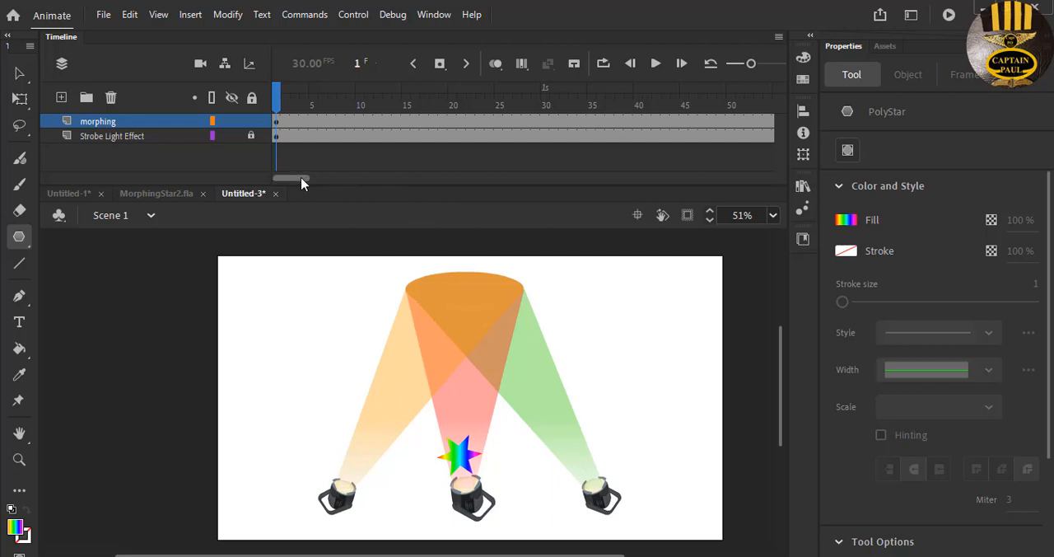
# - Insert a keyframe at frame 180 of the morphing layer
pyautogui.moveTo(298, 179); pyautogui.dragTo(412, 190)
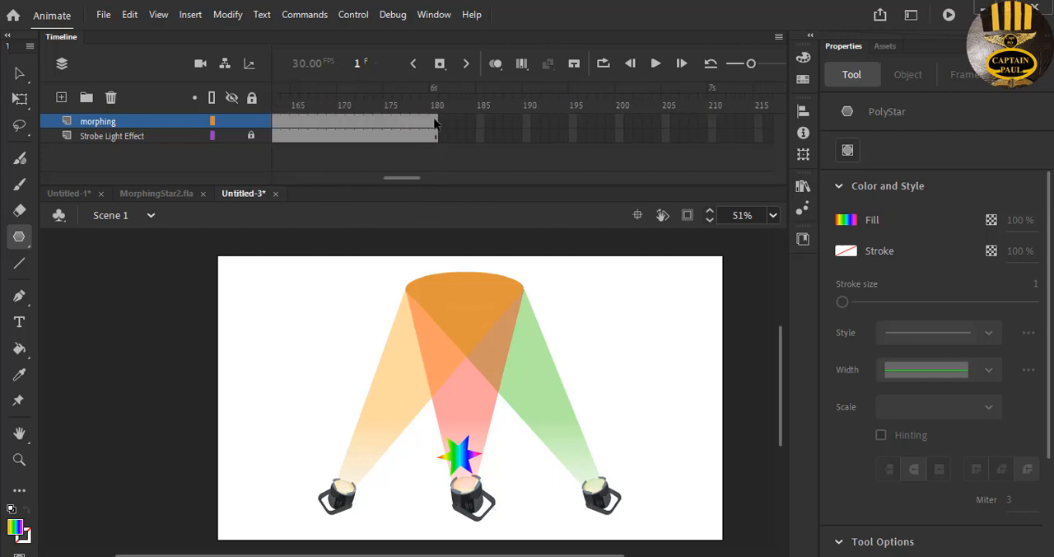
pyautogui.click(437, 123)
pyautogui.rightClick(437, 123)
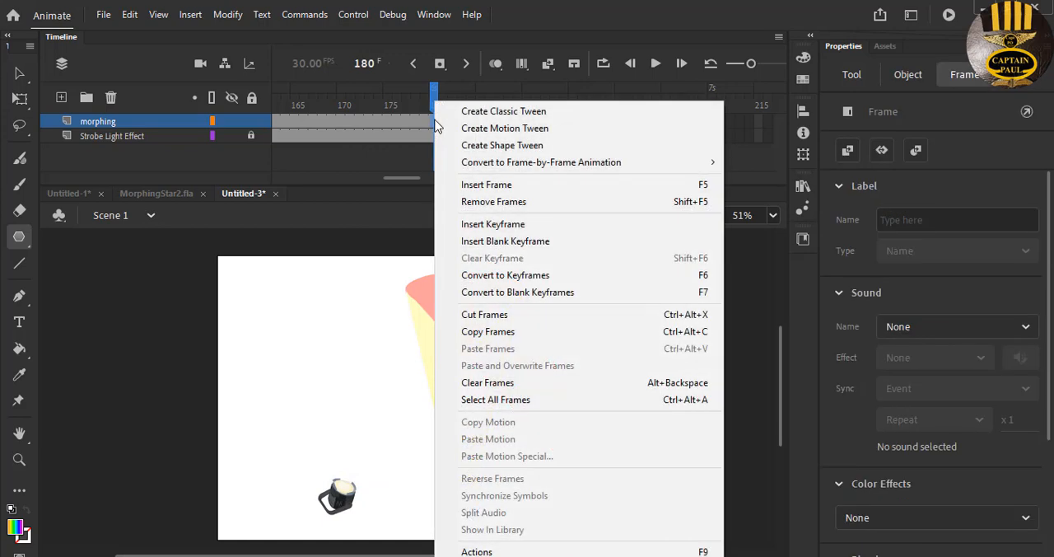
pyautogui.click(492, 224)
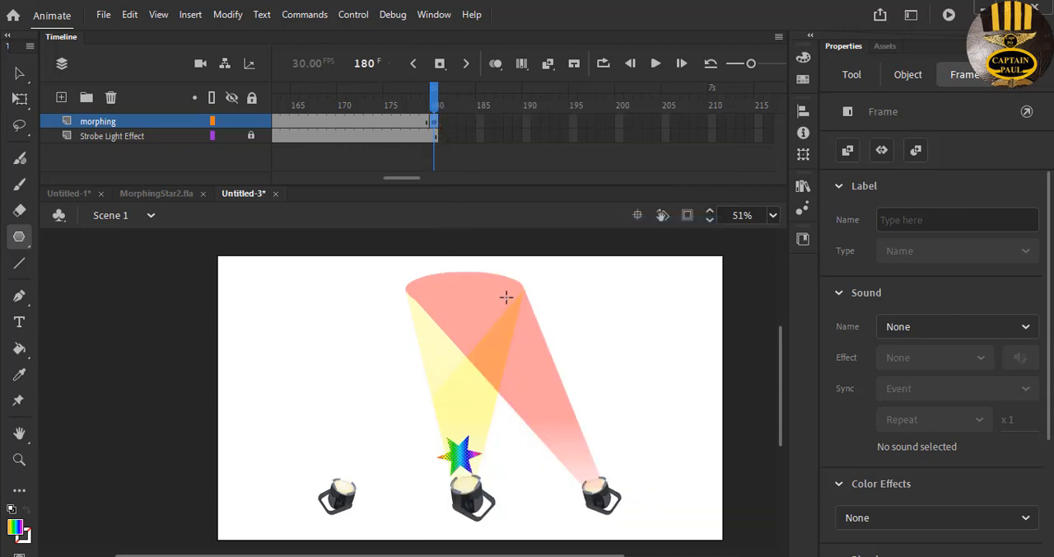
# - Delete the star above the middle strobe lamp from the frame 180 keyframe
pyautogui.click(19, 72)
pyautogui.moveTo(494, 428); pyautogui.dragTo(400, 494)
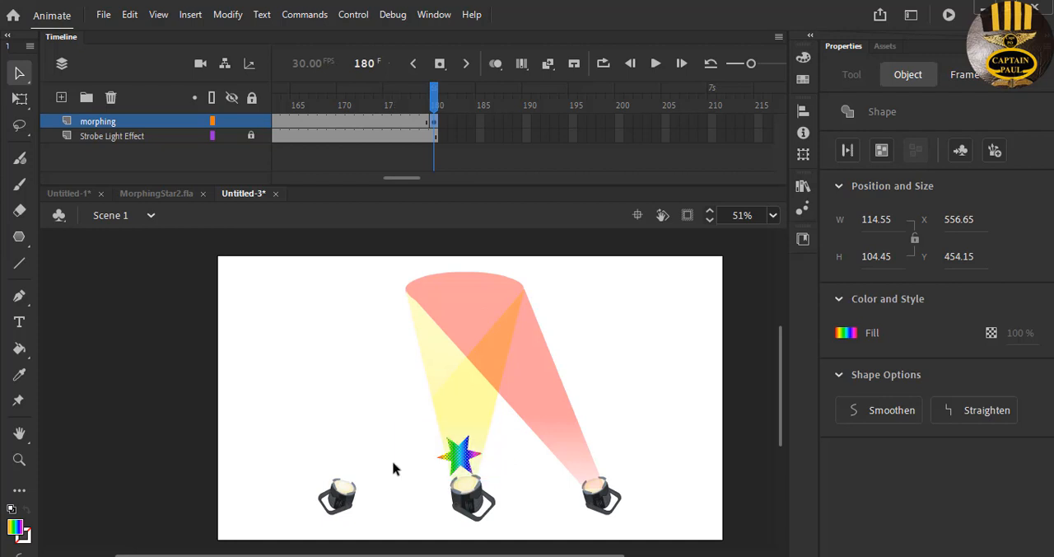
pyautogui.press('Delete')
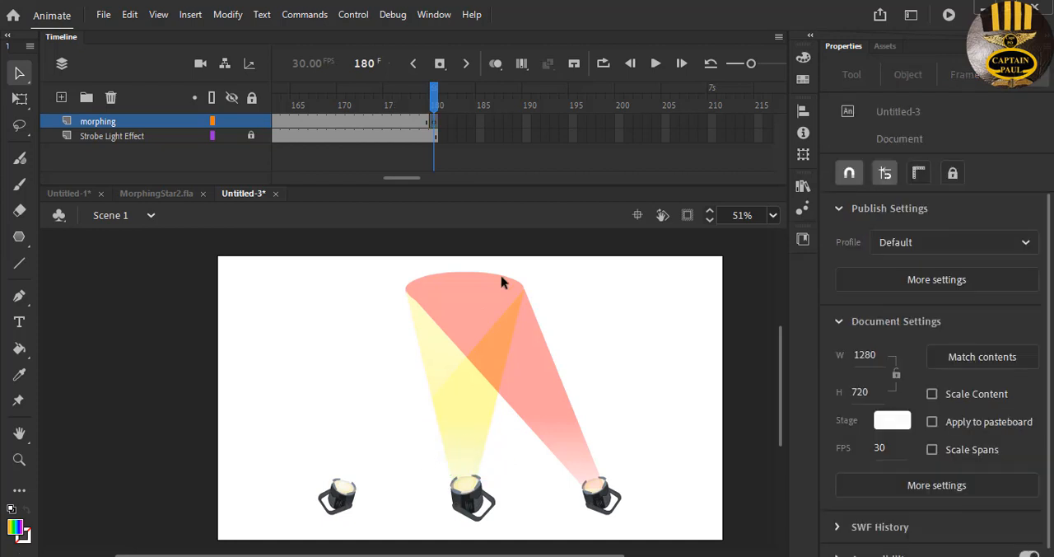
# - Draw a small rainbow star on frame 180 of the morphing layer, at the upper end of the light beams
pyautogui.click(426, 121)
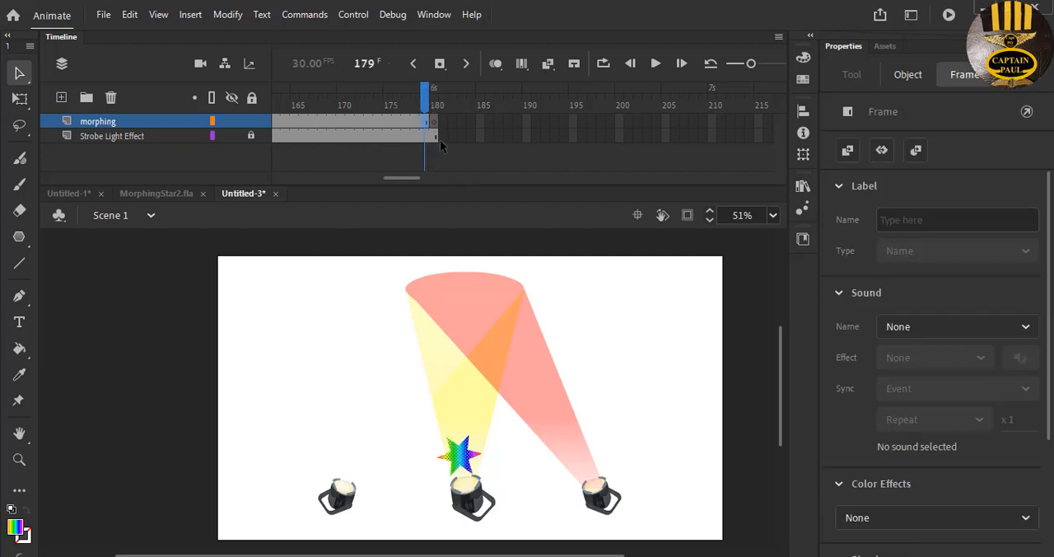
pyautogui.click(434, 126)
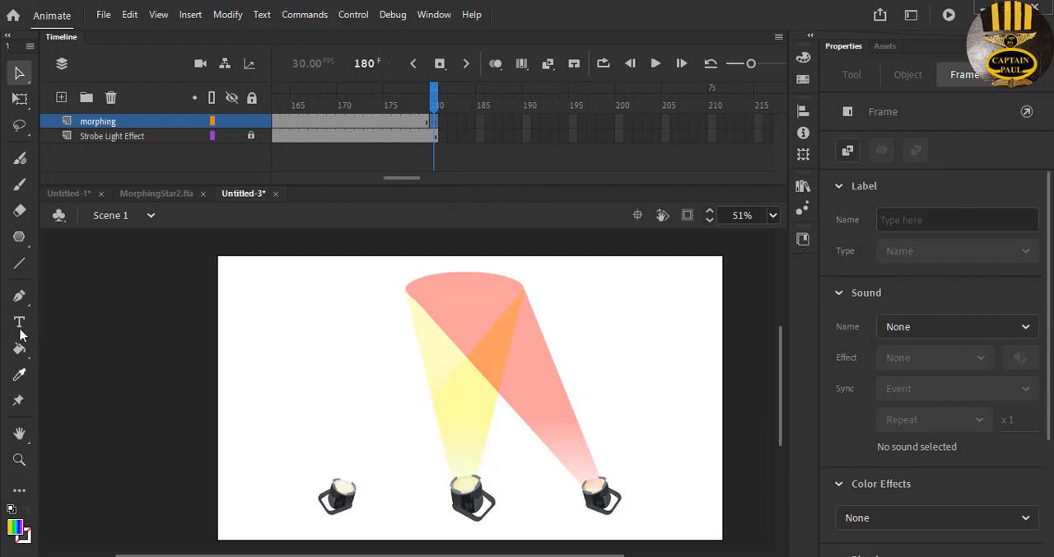
pyautogui.click(19, 237)
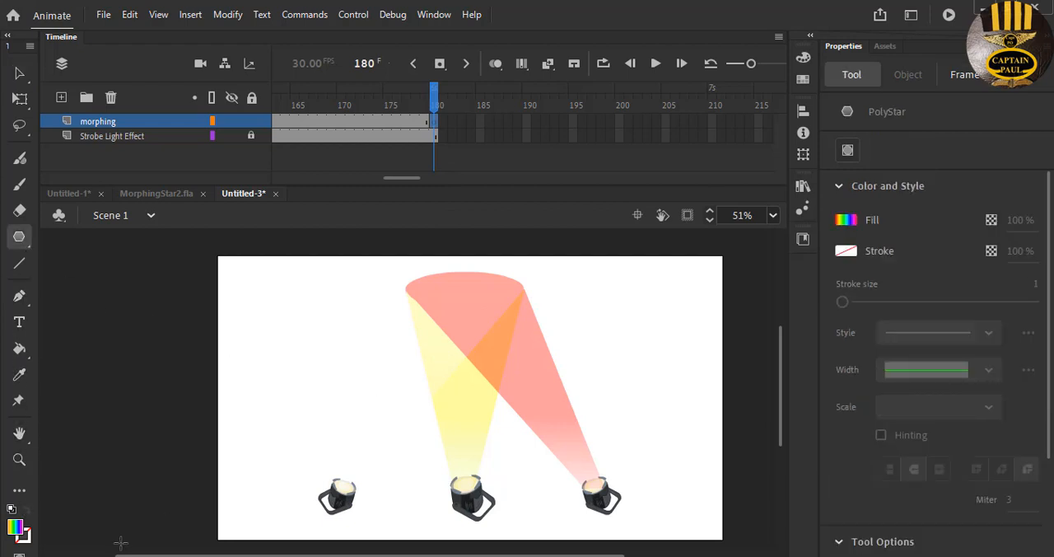
pyautogui.moveTo(457, 280); pyautogui.dragTo(474, 293)
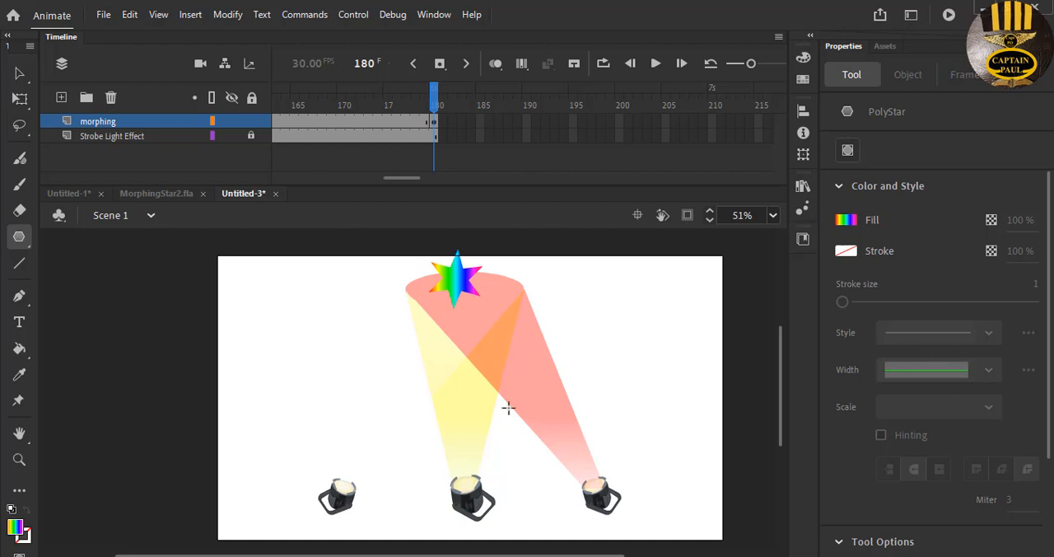
# - Add a blue radial-gradient star to the right of the rainbow star and a red radial-gradient star to its left
pyautogui.click(19, 533)
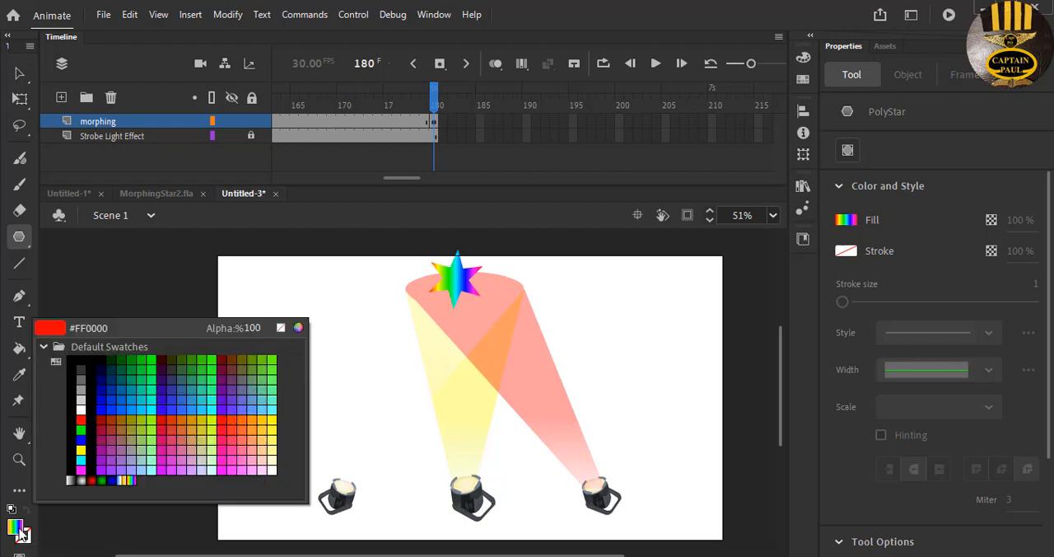
pyautogui.click(120, 479)
pyautogui.moveTo(492, 299); pyautogui.dragTo(527, 289)
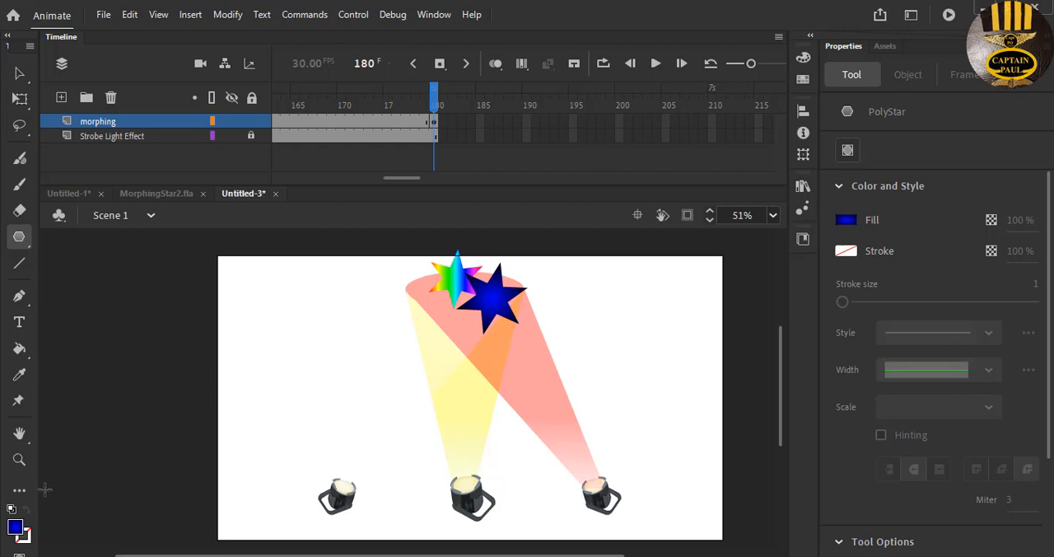
pyautogui.click(15, 532)
pyautogui.click(93, 480)
pyautogui.moveTo(420, 296); pyautogui.dragTo(451, 326)
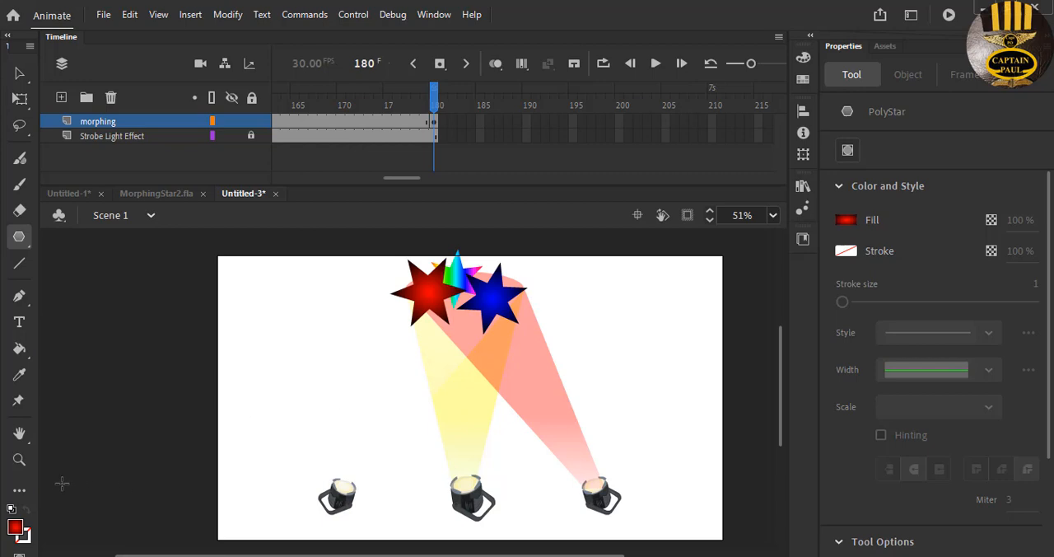
# - Draw a larger rainbow-gradient star between the red and blue stars, overlapping both of them
pyautogui.click(17, 530)
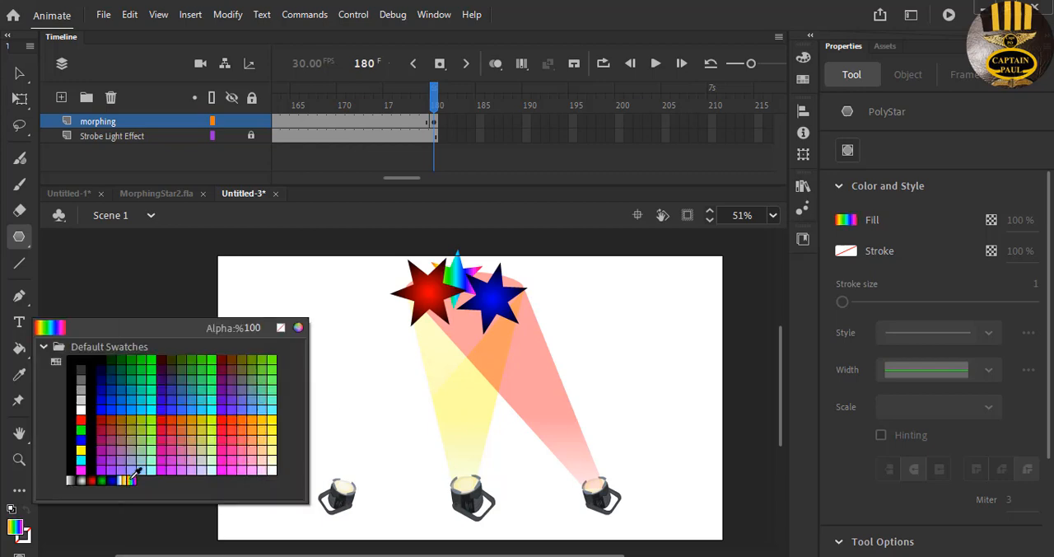
pyautogui.click(125, 498)
pyautogui.moveTo(455, 295); pyautogui.dragTo(478, 334)
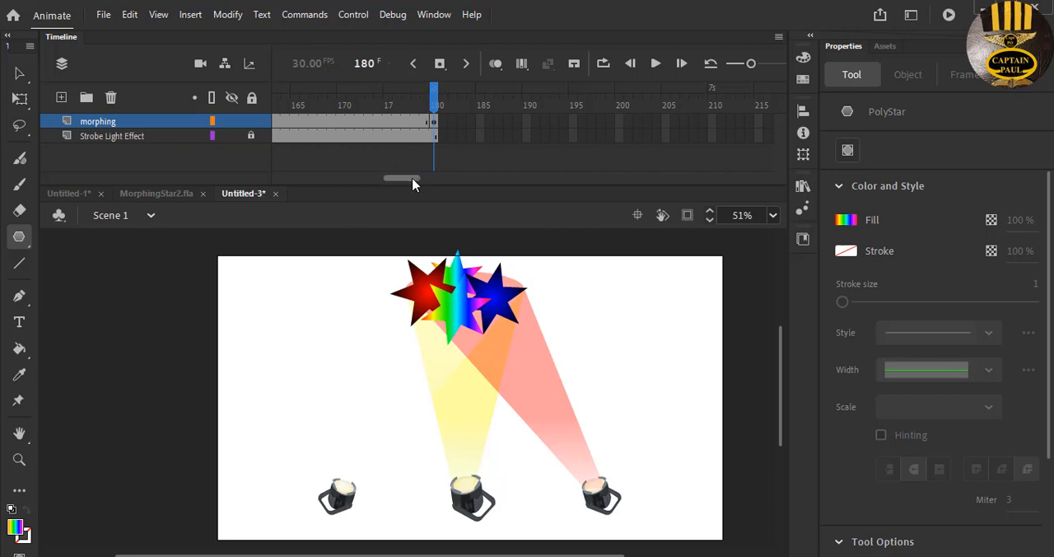
# - Create a shape tween on the morphing layer between the first-frame star and the star group at frame 180
pyautogui.moveTo(417, 179); pyautogui.dragTo(402, 180)
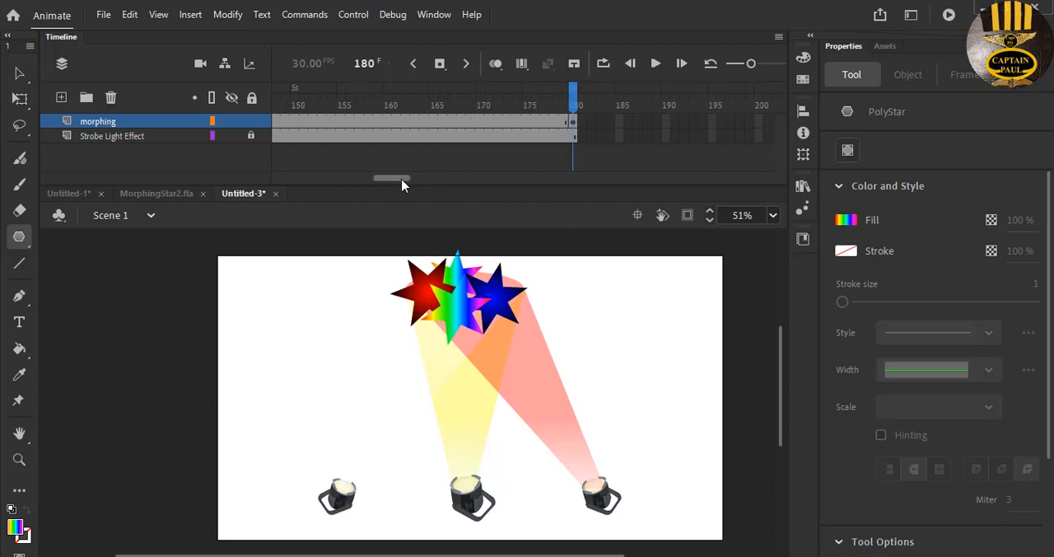
pyautogui.click(333, 125)
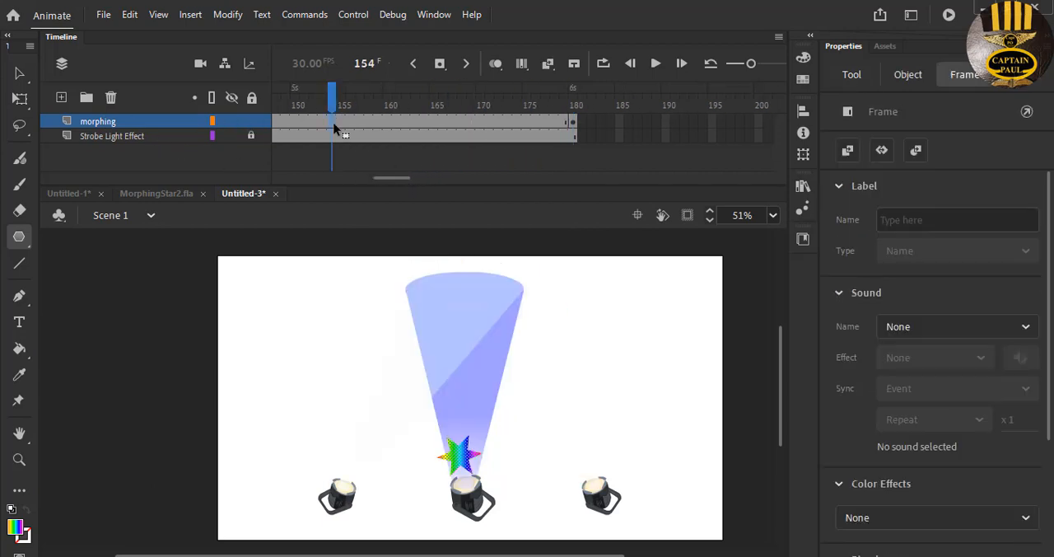
pyautogui.rightClick(333, 125)
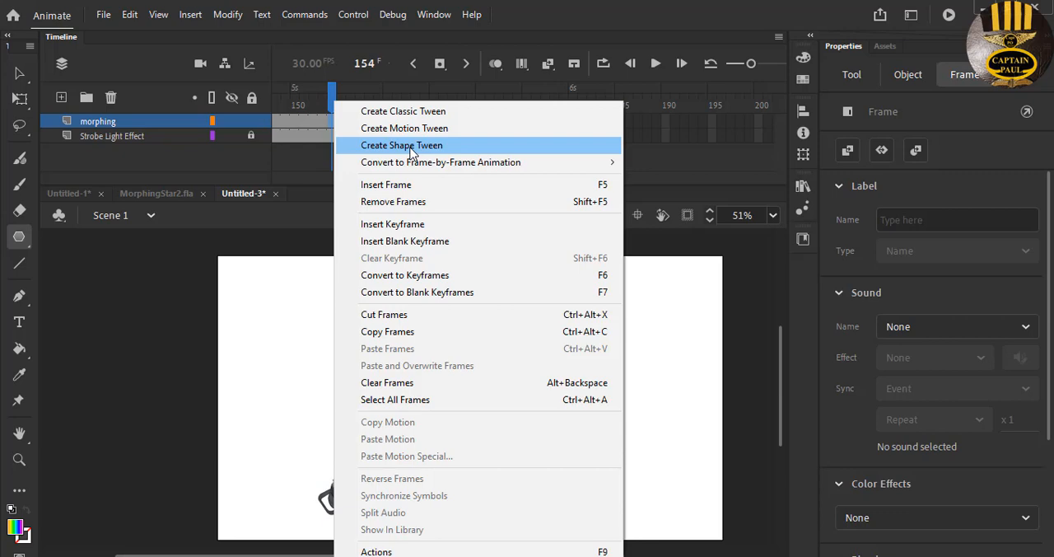
pyautogui.click(411, 145)
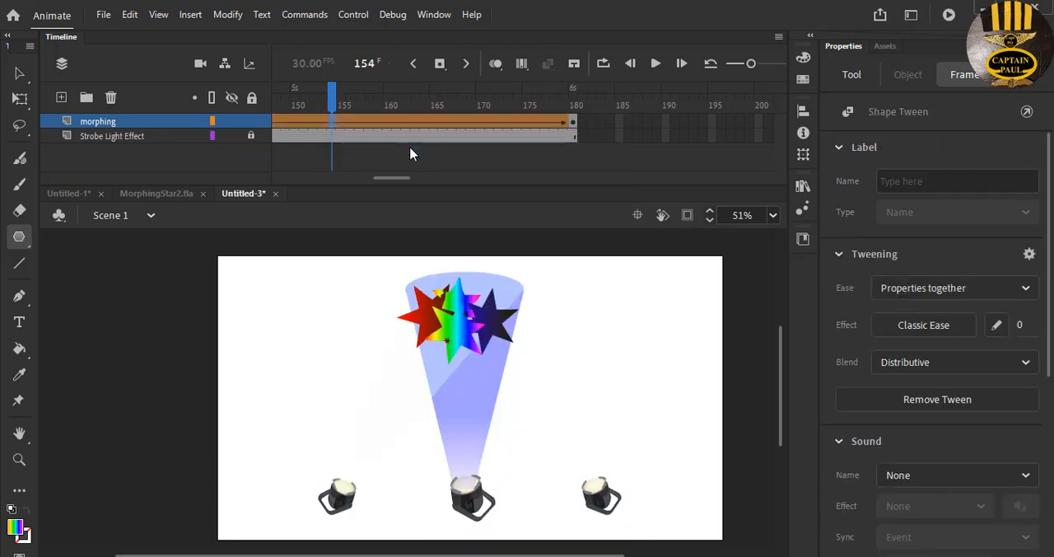
pyautogui.rightClick(353, 121)
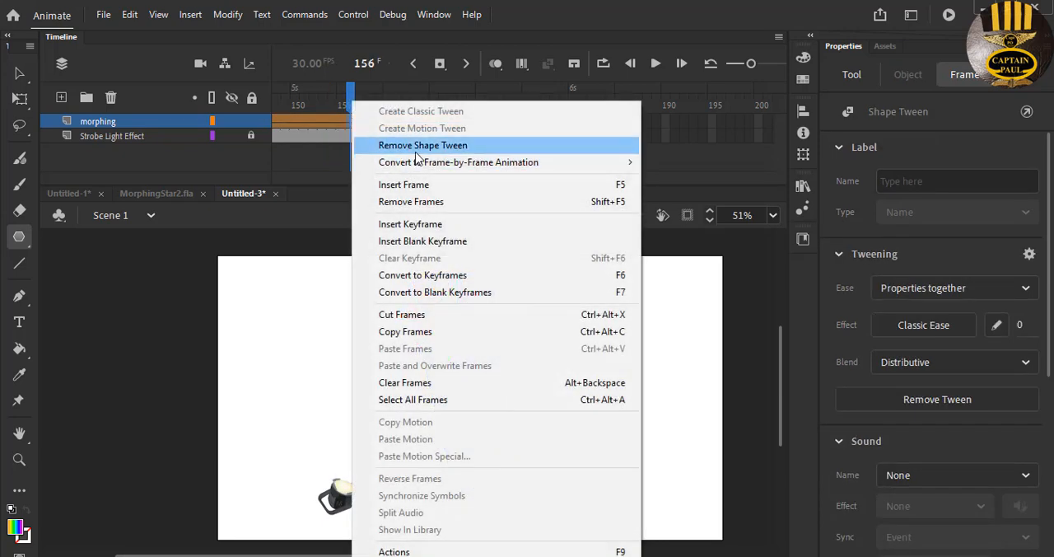
pyautogui.click(314, 214)
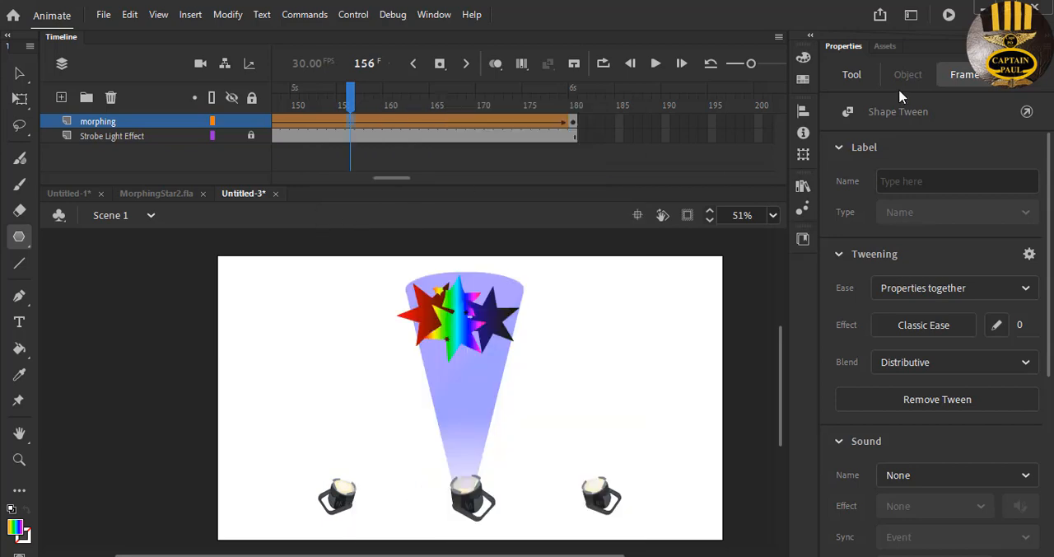
# - Test the movie and maximize the preview to watch the star morph in front of the strobe lights
pyautogui.click(949, 15)
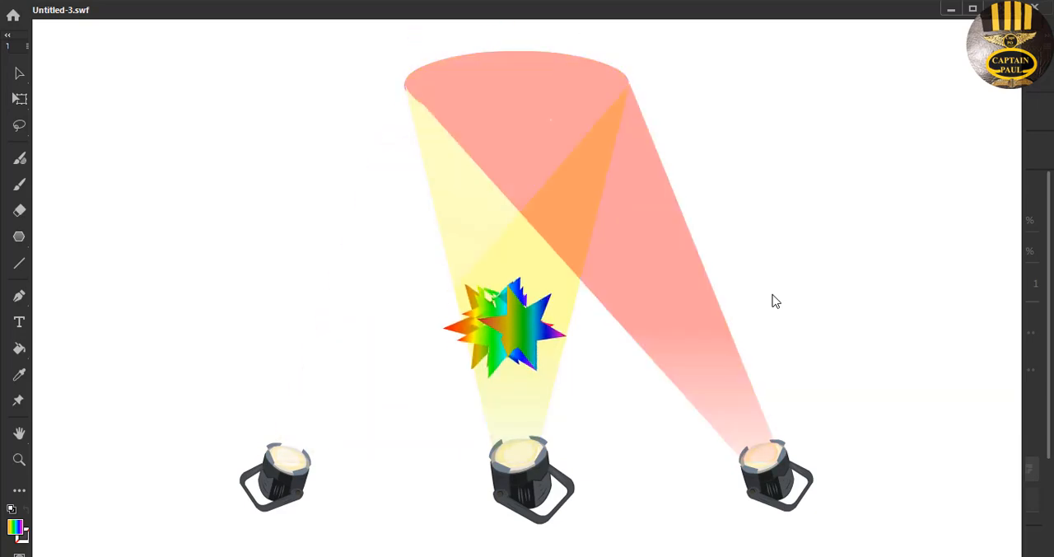
pyautogui.click(973, 8)
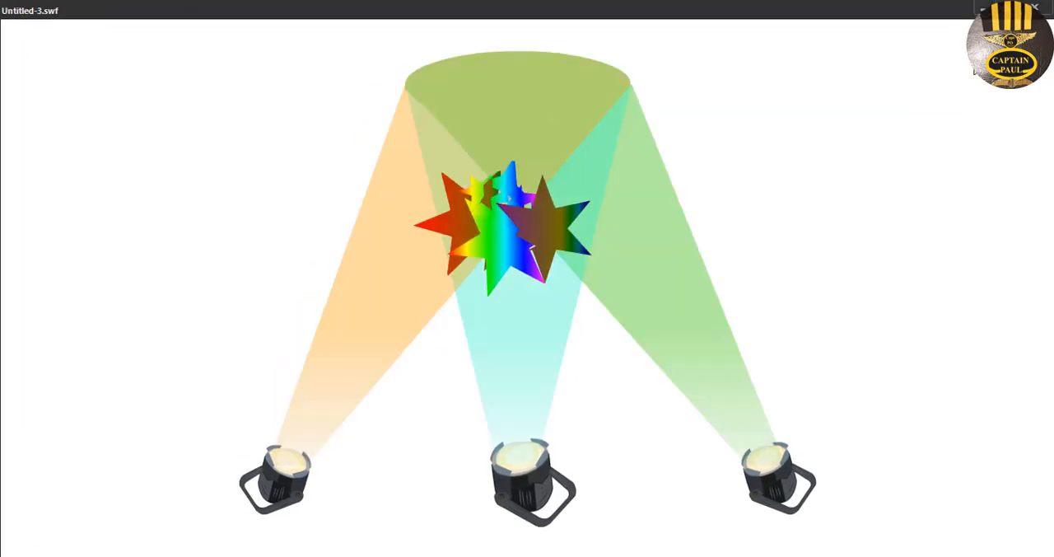